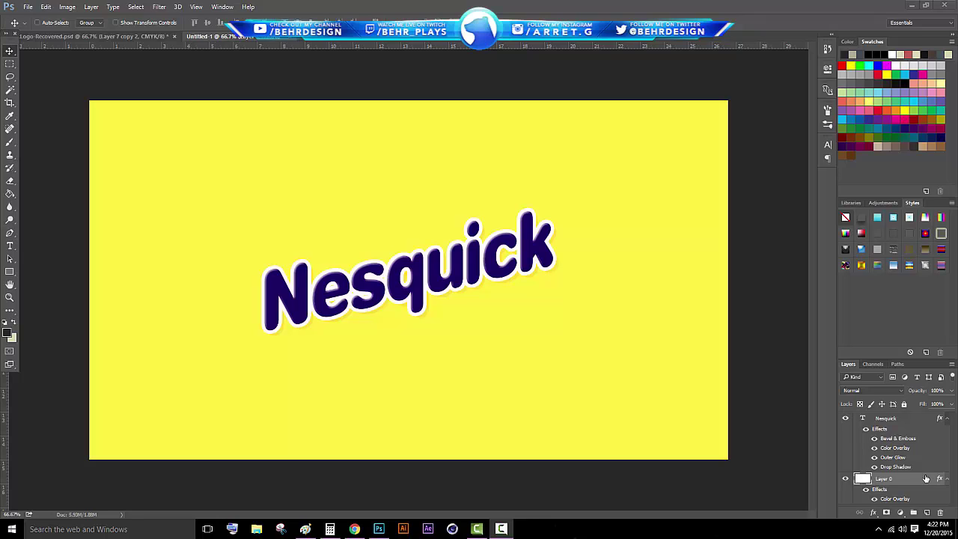
- Select the Nesquick text layer, then show the Helvetica Rounded font download page in Chrome
{"action": "left_click", "coordinate": [900, 423]}
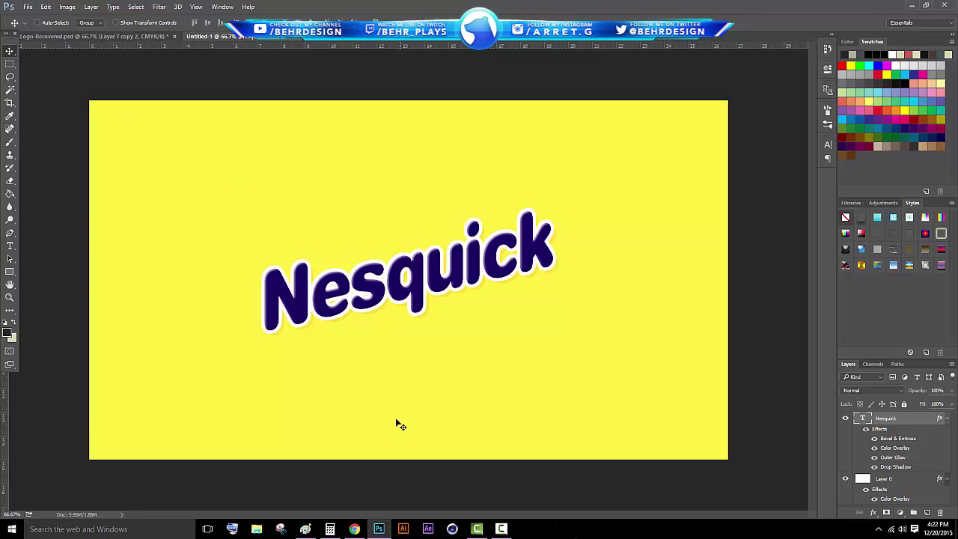
{"action": "left_click", "coordinate": [354, 528]}
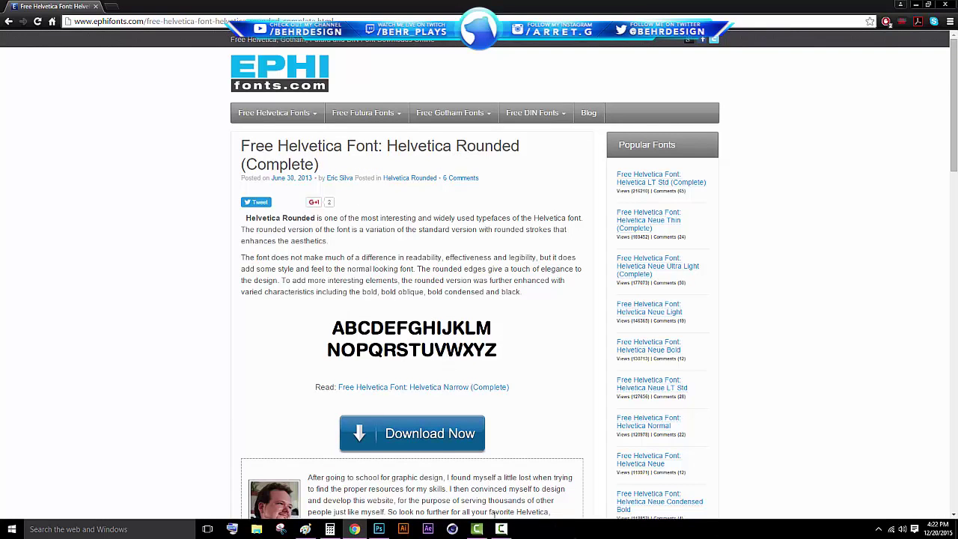
- Back in Photoshop, hide the finished Nesquick layer and set the foreground colour to yellow
{"action": "left_click", "coordinate": [379, 529]}
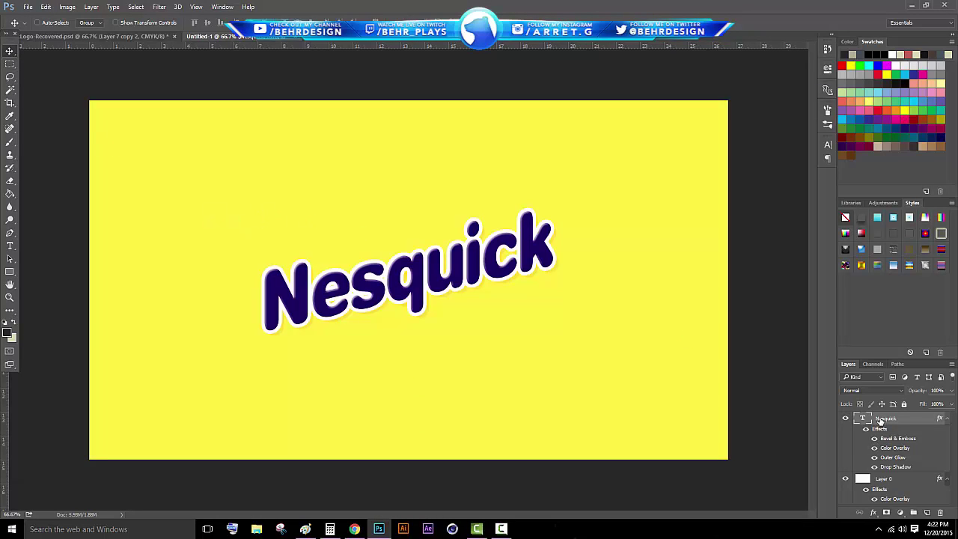
{"action": "left_click", "coordinate": [845, 419]}
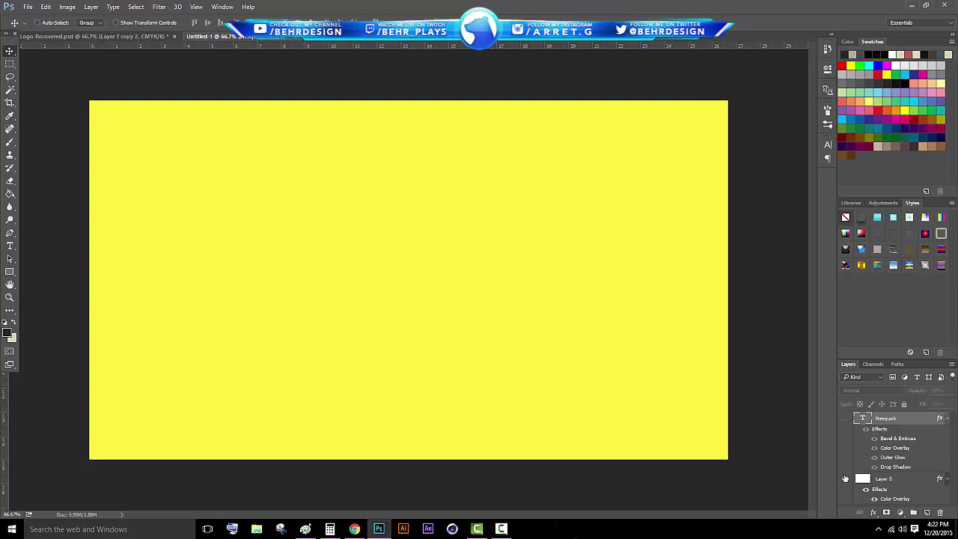
{"action": "left_click", "coordinate": [850, 60]}
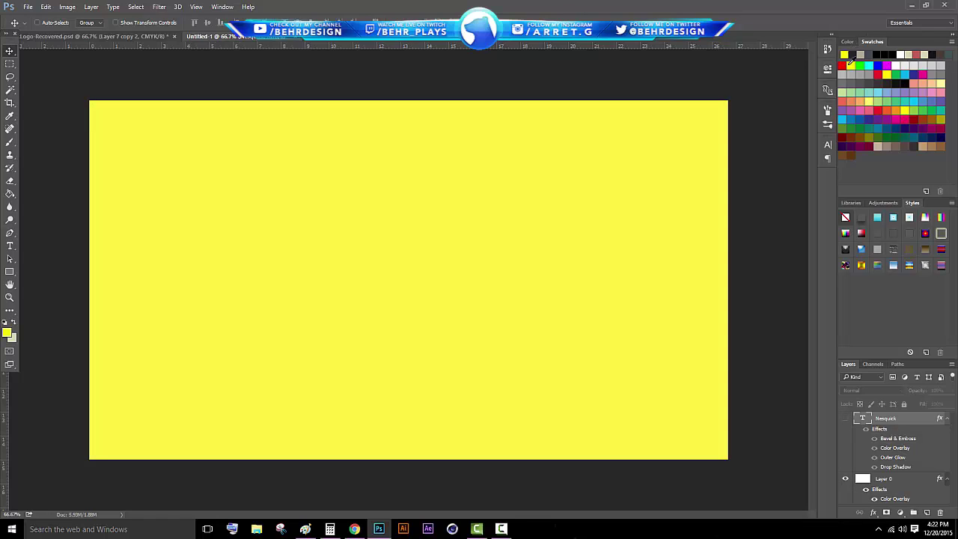
{"action": "left_click", "coordinate": [896, 137]}
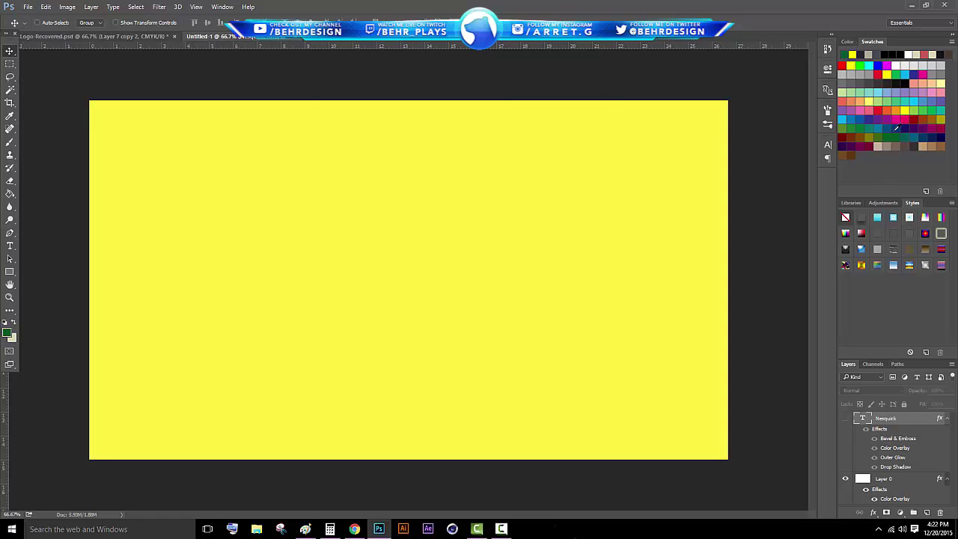
{"action": "left_click", "coordinate": [852, 55]}
- Type 'Nesquick' as a new text layer on the canvas and select all of it
{"action": "left_click", "coordinate": [10, 245]}
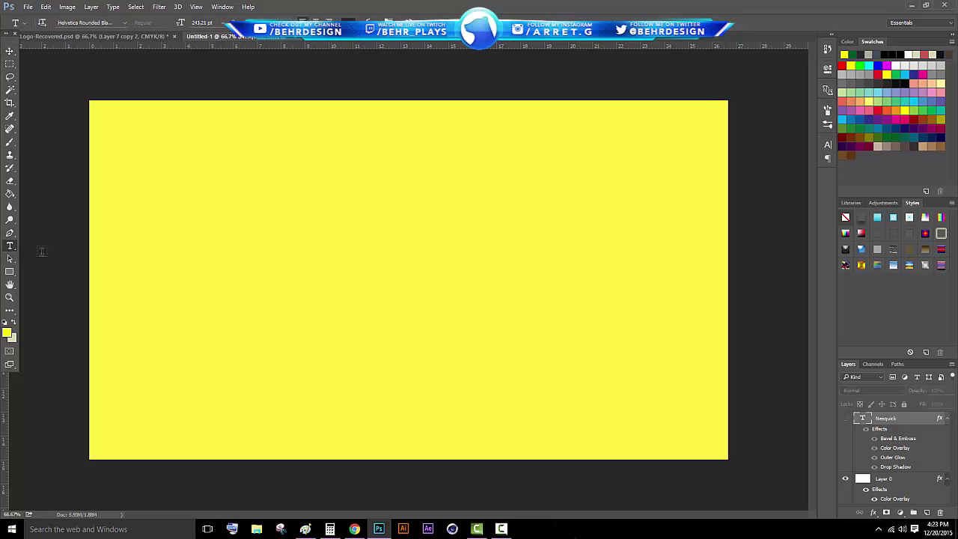
{"action": "left_click", "coordinate": [300, 306]}
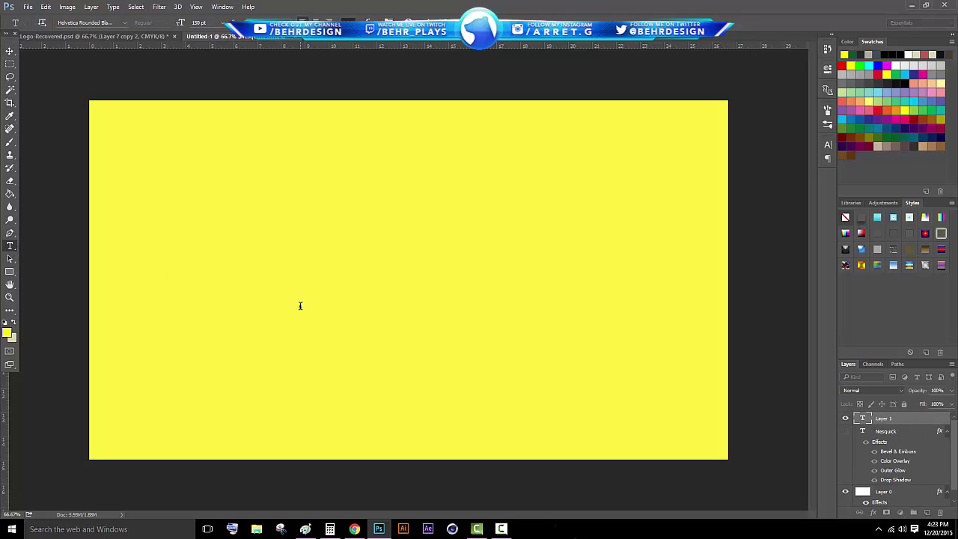
{"action": "type", "text": "Nesq"}
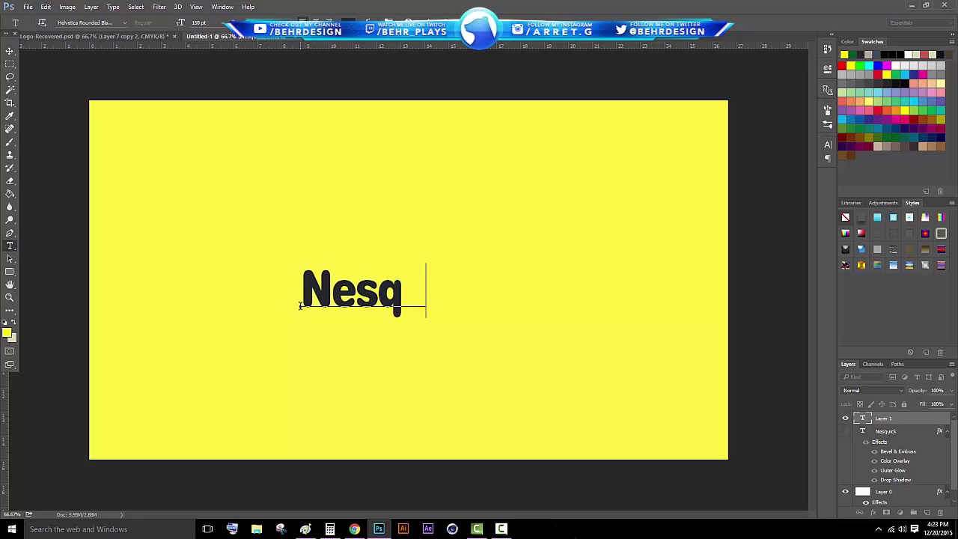
{"action": "type", "text": "uick"}
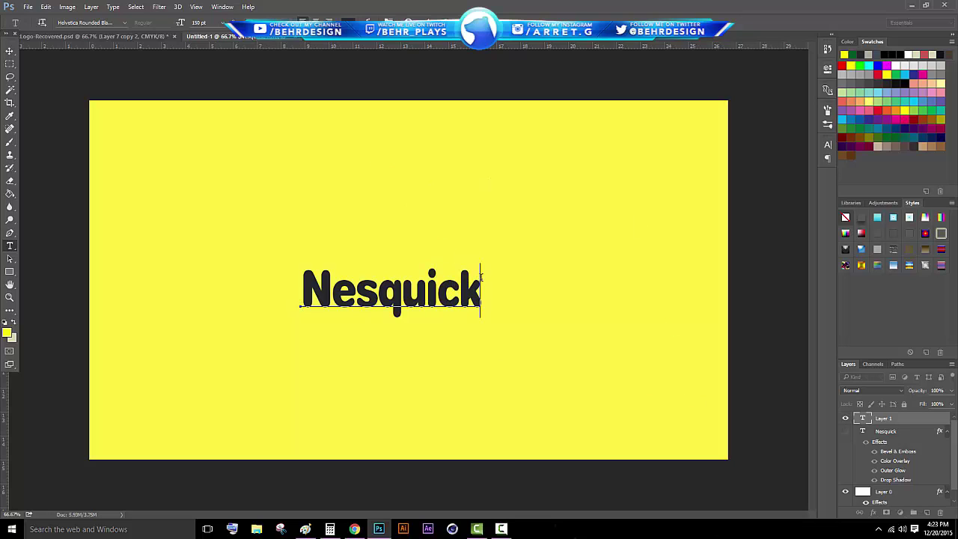
{"action": "key", "text": "ctrl+a"}
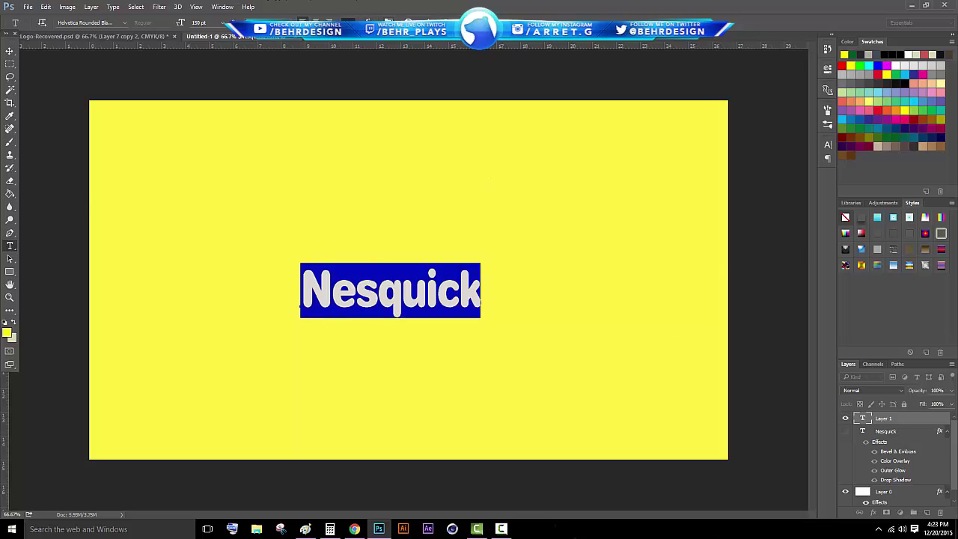
- In the Character panel, set tracking to -60 and horizontal scale to 74%
{"action": "key", "text": "ctrl+t"}
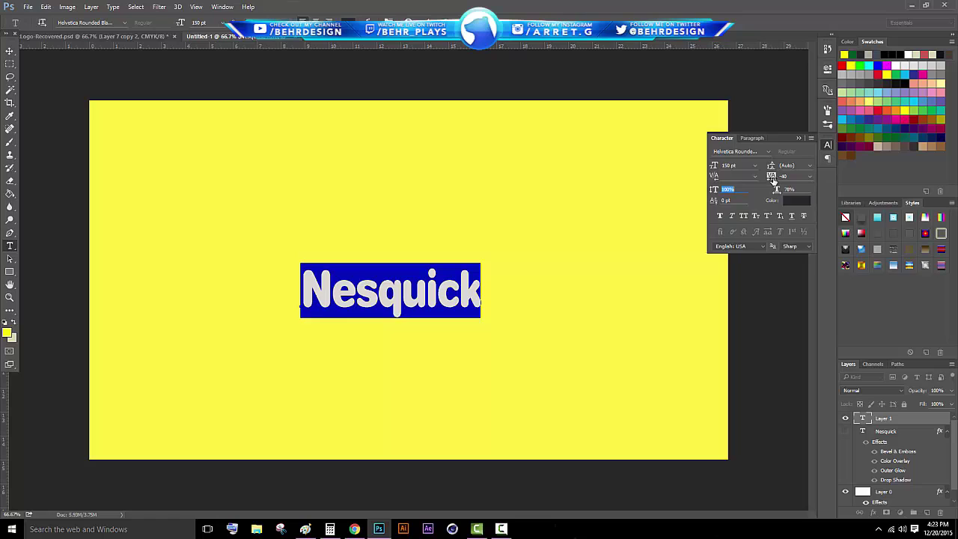
{"action": "left_click_drag", "start_coordinate": [772, 179], "coordinate": [795, 193]}
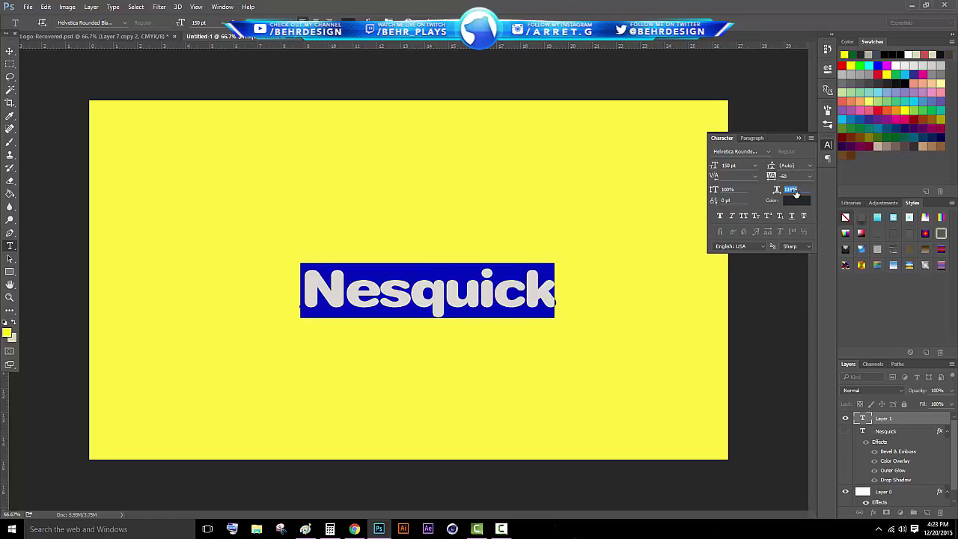
{"action": "left_click_drag", "start_coordinate": [795, 193], "coordinate": [772, 198]}
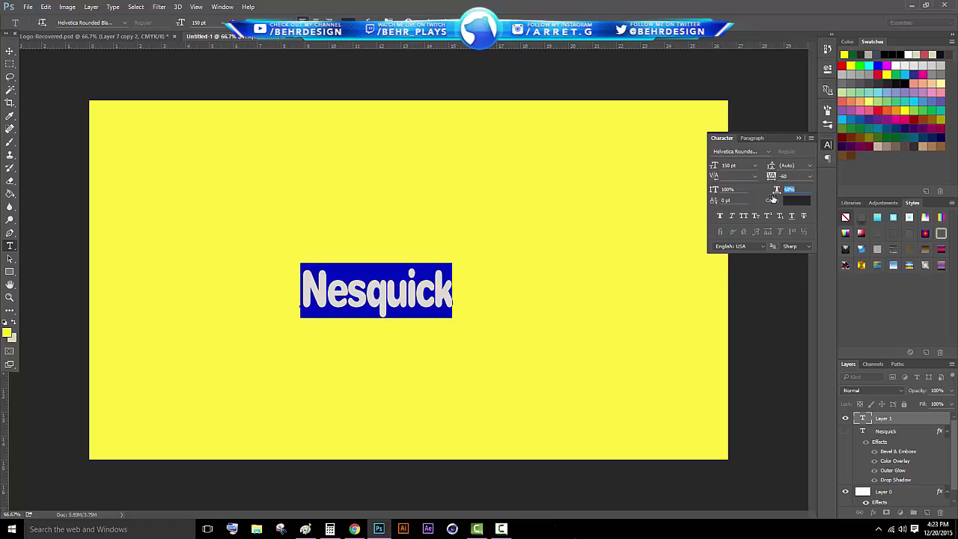
{"action": "key", "text": "shift+Tab"}
{"action": "key", "text": "Tab"}
{"action": "type", "text": "74"}
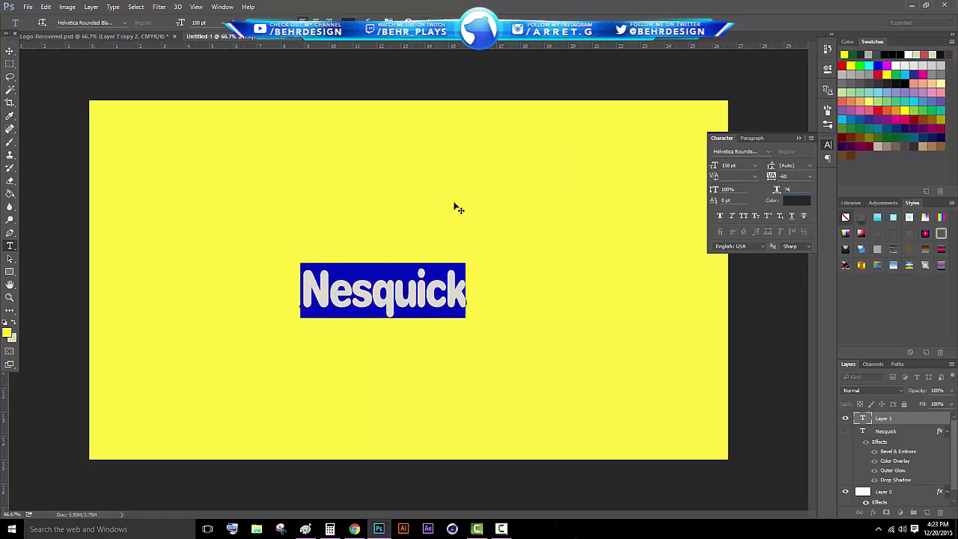
{"action": "left_click", "coordinate": [10, 46]}
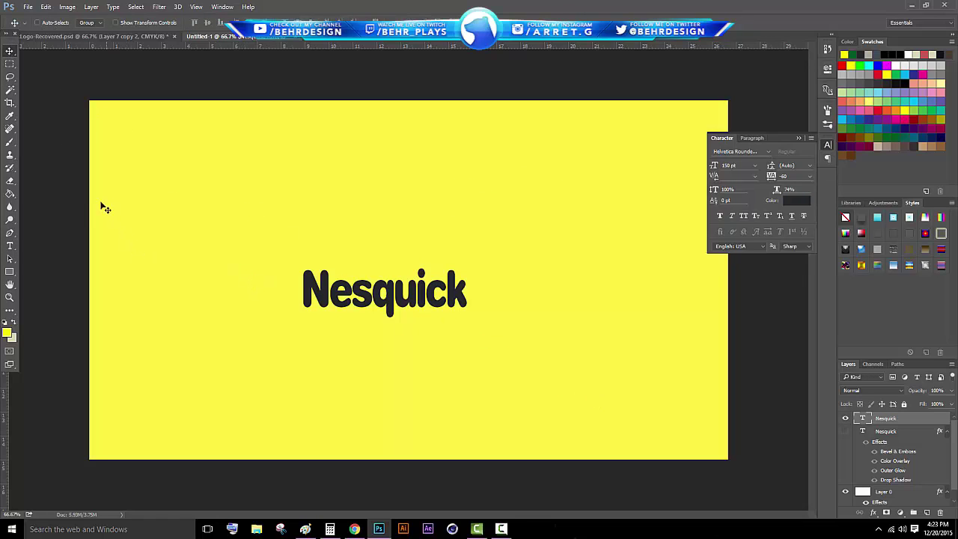
- Enlarge the Nesquick text to 259 pt and move it toward the canvas centre
{"action": "left_click", "coordinate": [10, 245]}
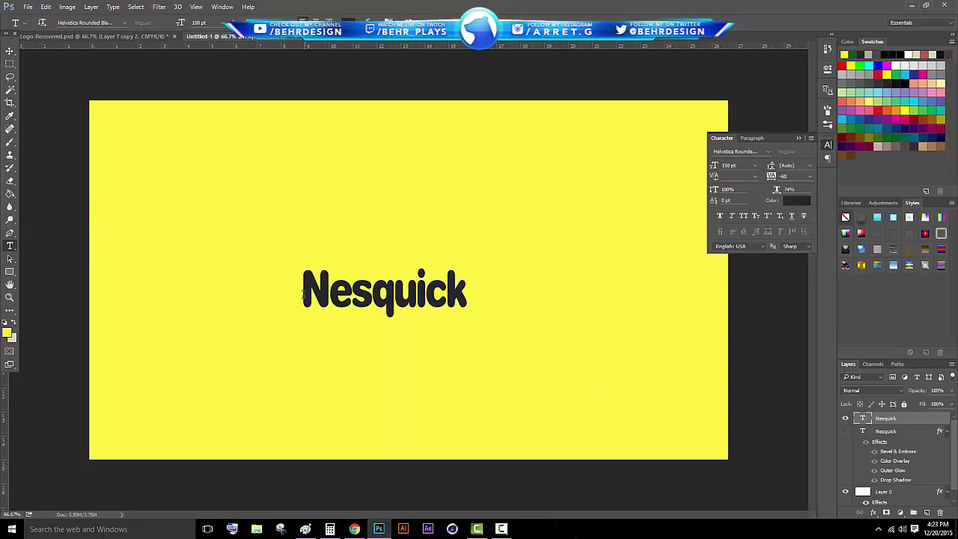
{"action": "left_click_drag", "start_coordinate": [301, 293], "coordinate": [466, 296]}
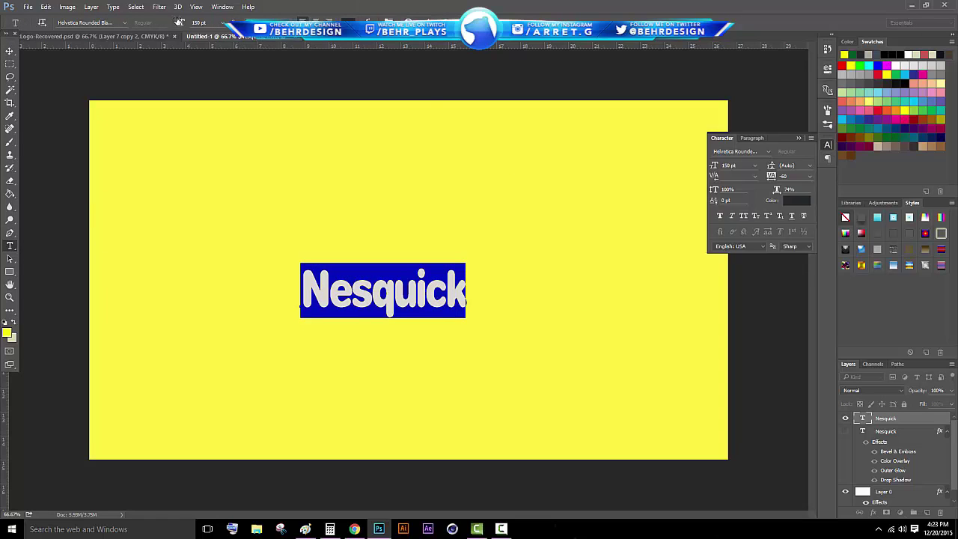
{"action": "left_click_drag", "start_coordinate": [180, 22], "coordinate": [223, 28]}
{"action": "left_click", "coordinate": [10, 50]}
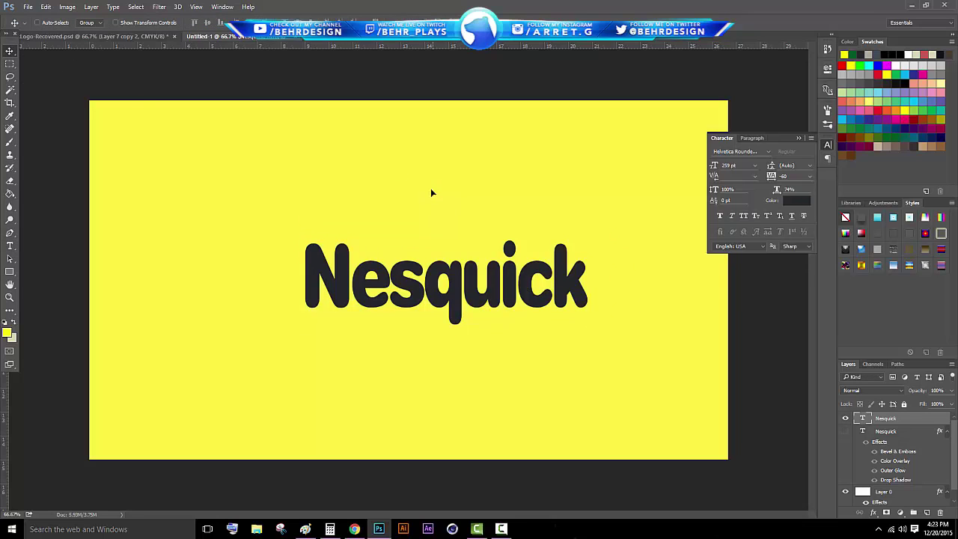
{"action": "left_click_drag", "start_coordinate": [432, 192], "coordinate": [397, 192]}
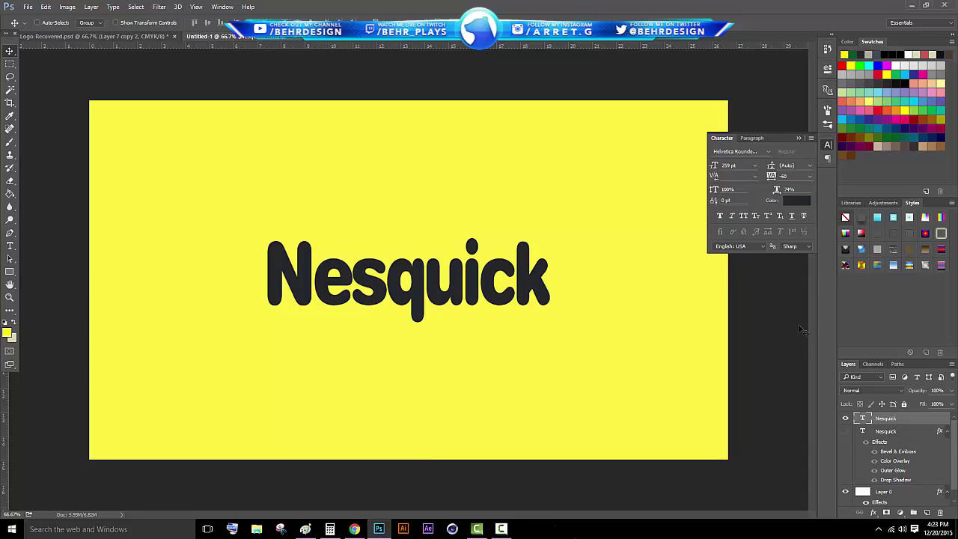
{"action": "right_click", "coordinate": [898, 418]}
- Add a dark navy blue (001747) Color Overlay at 100% opacity to the Nesquick text
{"action": "left_click", "coordinate": [676, 93]}
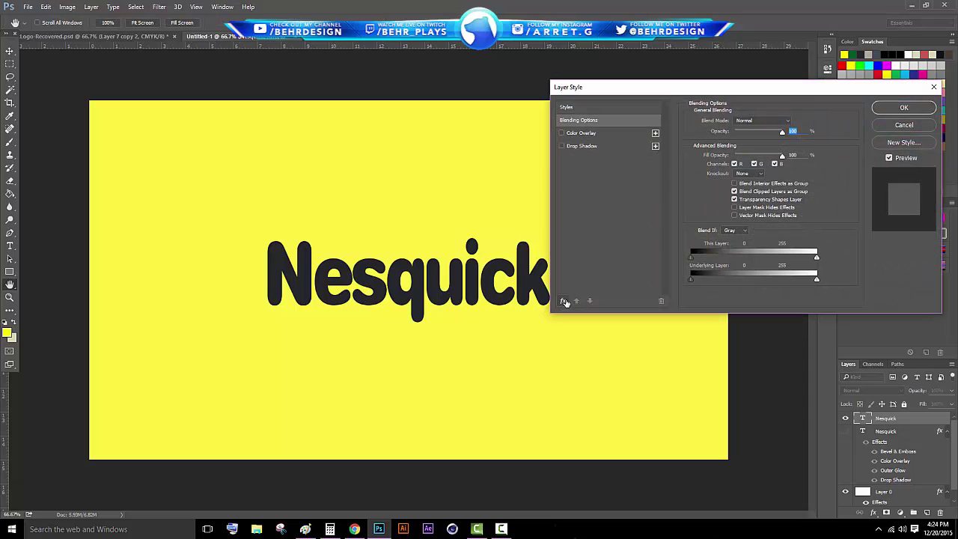
{"action": "left_click", "coordinate": [562, 133]}
{"action": "left_click", "coordinate": [576, 133]}
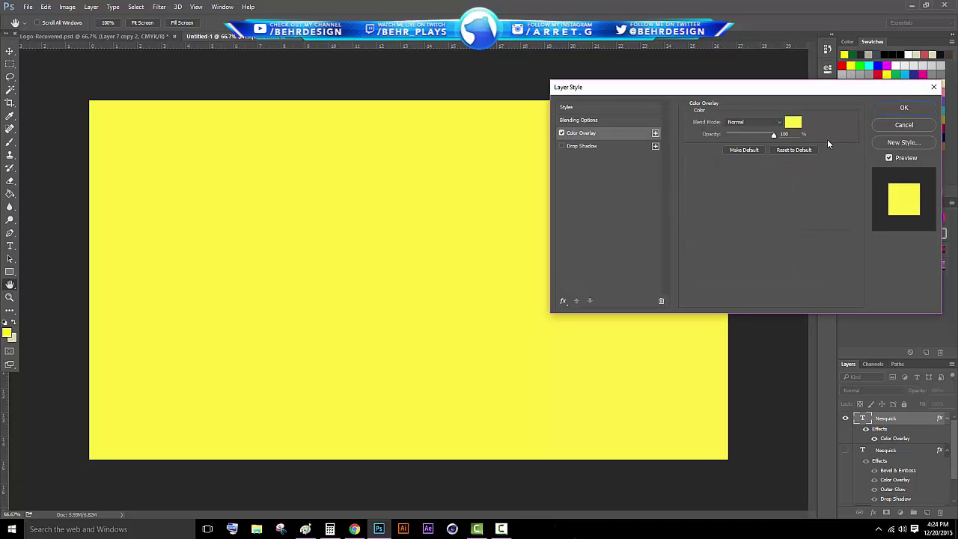
{"action": "left_click", "coordinate": [792, 124]}
{"action": "mouse_move", "coordinate": [645, 245]}
{"action": "left_mouse_down"}
{"action": "mouse_move", "coordinate": [645, 172]}
{"action": "mouse_move", "coordinate": [651, 234]}
{"action": "mouse_move", "coordinate": [660, 238]}
{"action": "mouse_move", "coordinate": [659, 225]}
{"action": "left_mouse_up"}
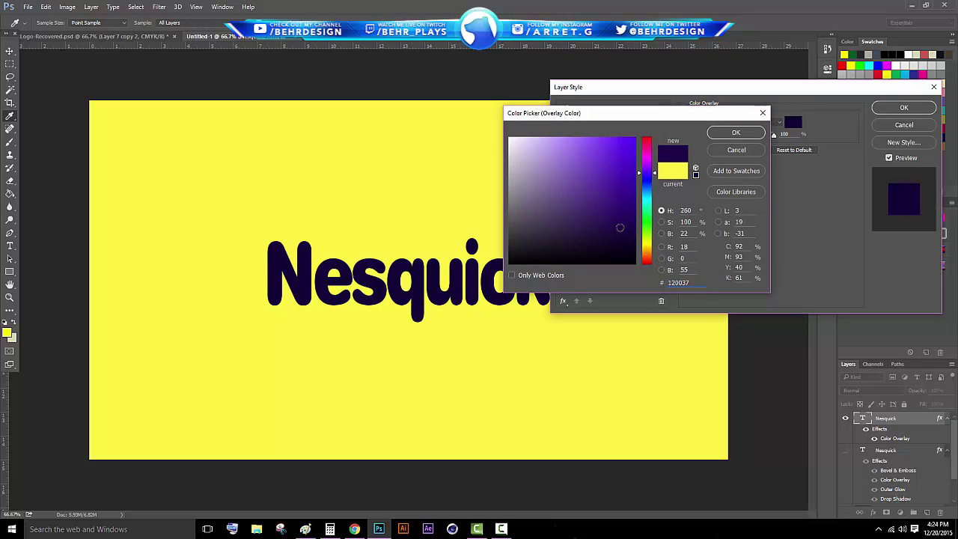
{"action": "left_click_drag", "start_coordinate": [650, 171], "coordinate": [651, 184]}
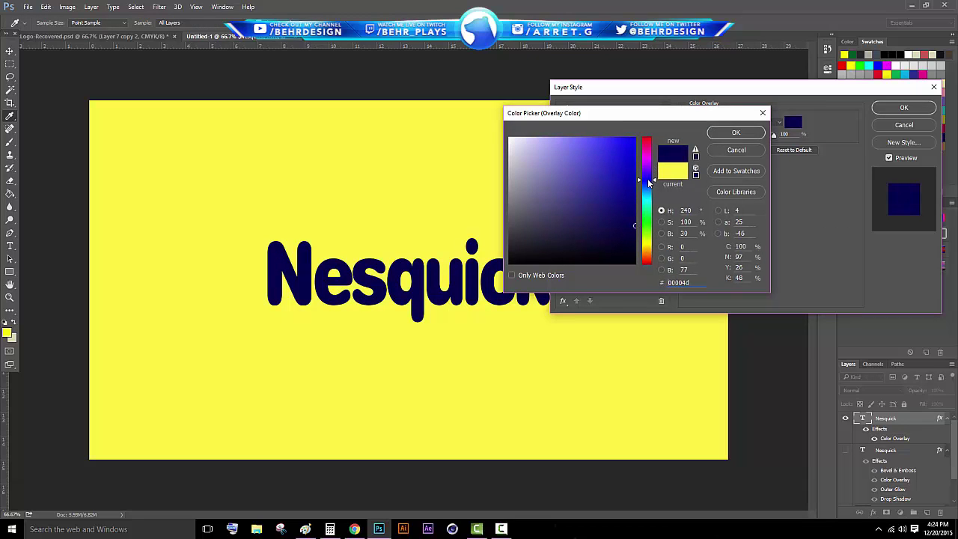
{"action": "left_click_drag", "start_coordinate": [612, 253], "coordinate": [645, 243]}
{"action": "type", "text": "001133"}
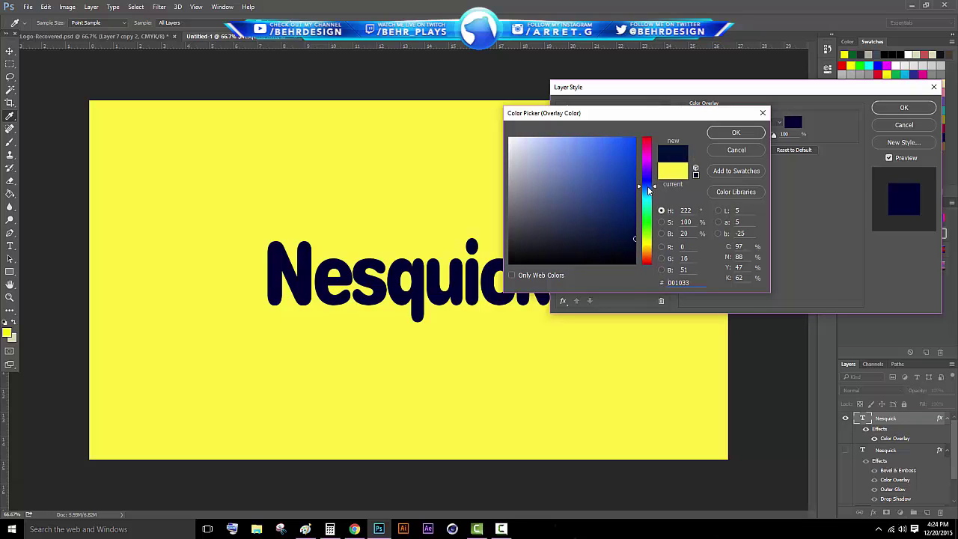
{"action": "left_click_drag", "start_coordinate": [615, 250], "coordinate": [630, 240]}
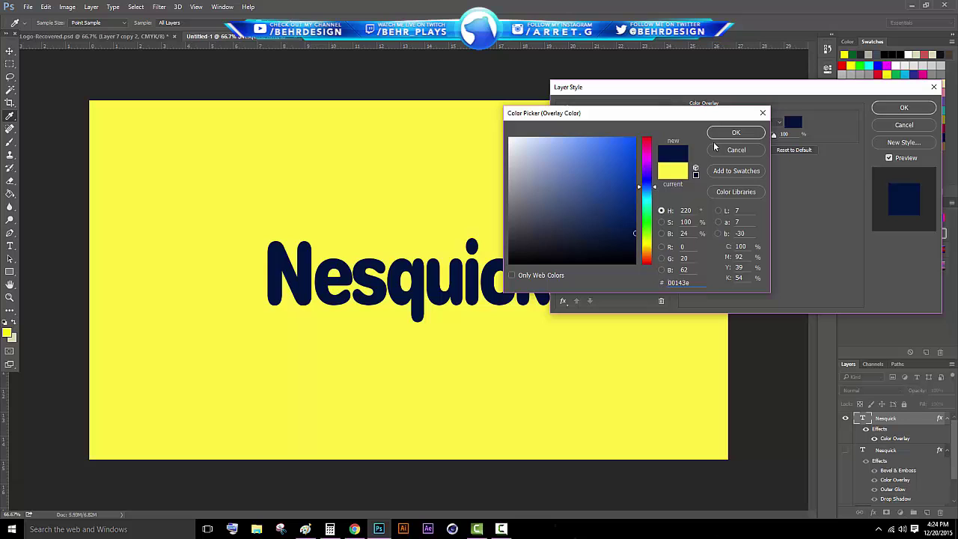
{"action": "left_click", "coordinate": [636, 228]}
{"action": "left_click", "coordinate": [727, 133]}
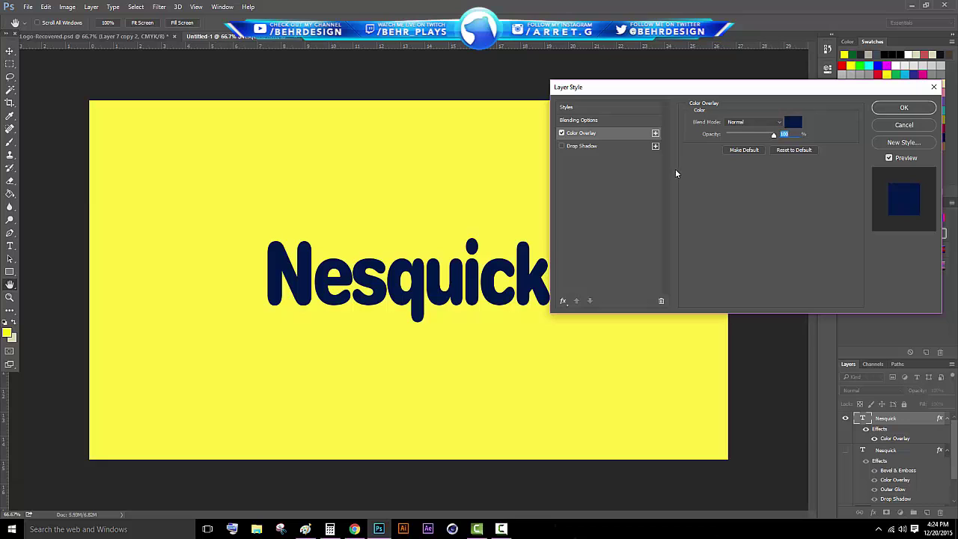
- Skew the Nesquick text so it rises about -12° to the right, then nudge it down
{"action": "left_click", "coordinate": [904, 109]}
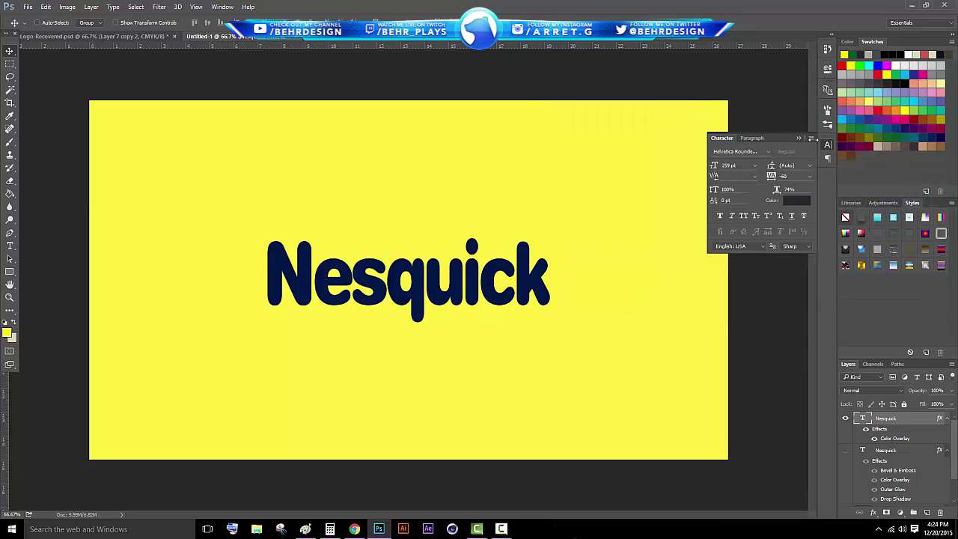
{"action": "left_click", "coordinate": [46, 7]}
{"action": "mouse_move", "coordinate": [159, 212]}
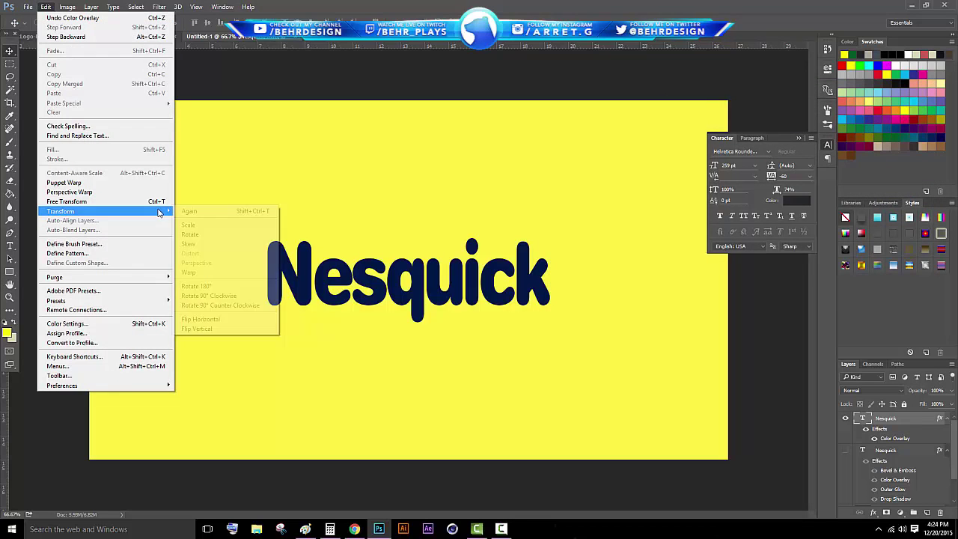
{"action": "left_click", "coordinate": [209, 250]}
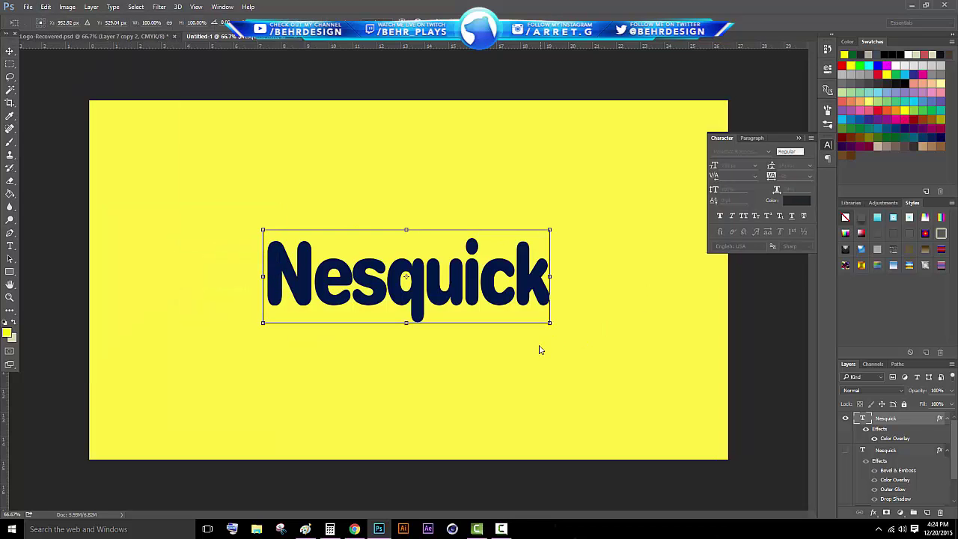
{"action": "left_click_drag", "start_coordinate": [551, 327], "coordinate": [523, 272]}
{"action": "key", "text": "Return"}
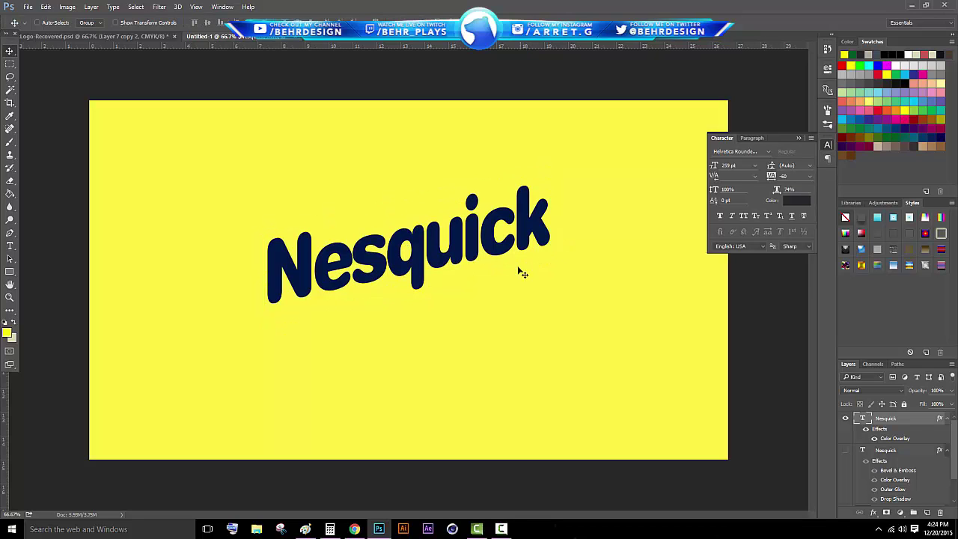
{"action": "left_click_drag", "start_coordinate": [352, 208], "coordinate": [356, 241]}
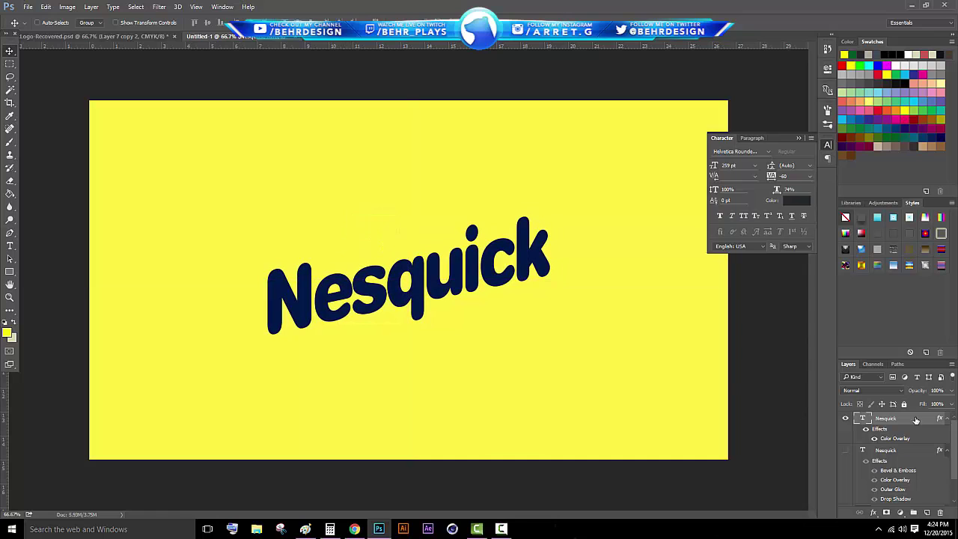
- Add a Bevel & Emboss effect to the top Nesquick text layer through Blending Options
{"action": "right_click", "coordinate": [890, 419]}
{"action": "left_click", "coordinate": [677, 103]}
{"action": "right_click", "coordinate": [886, 421]}
{"action": "left_click", "coordinate": [677, 91]}
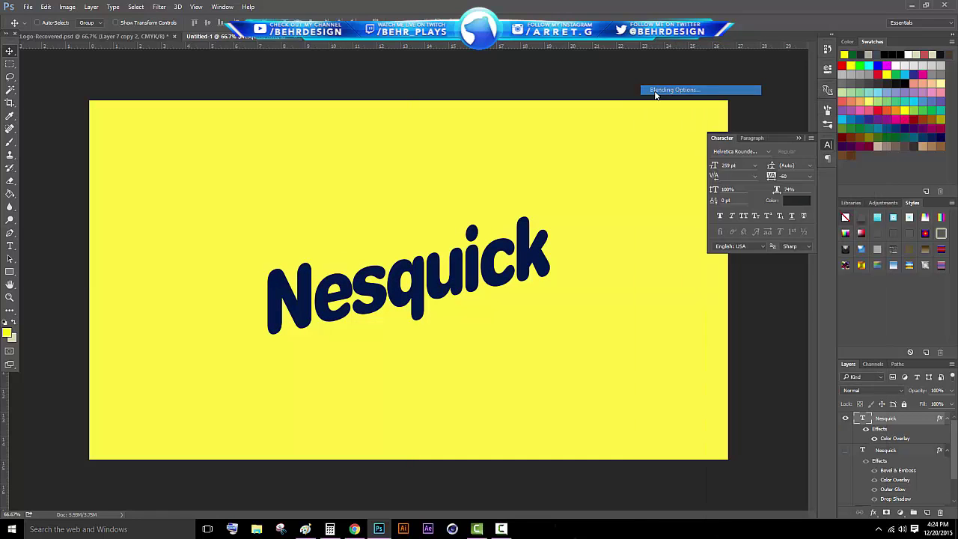
{"action": "left_click", "coordinate": [563, 300]}
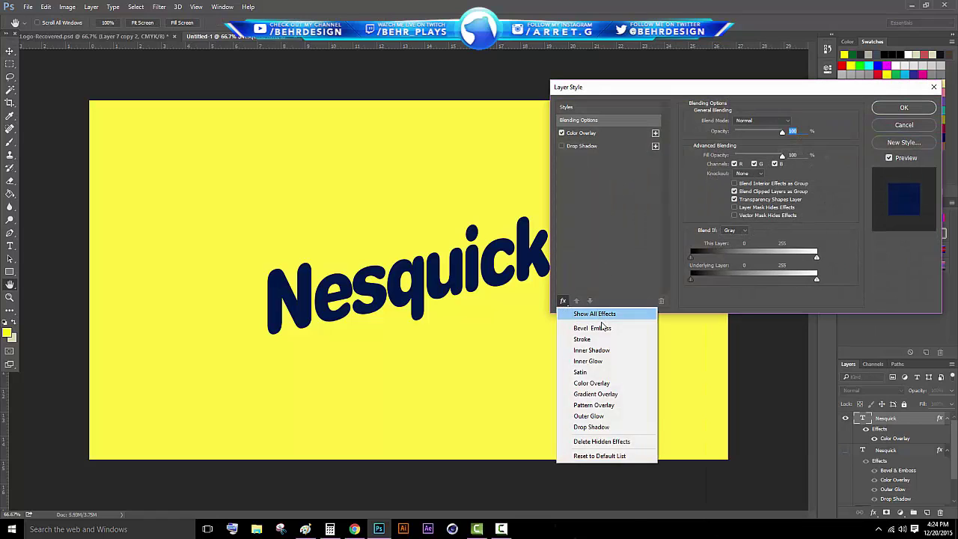
{"action": "left_click", "coordinate": [603, 323]}
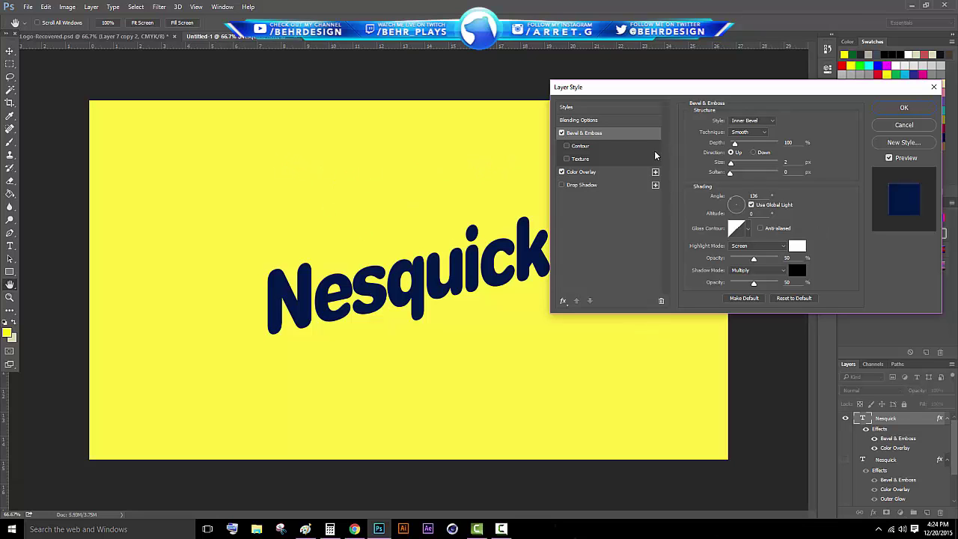
- Set the bevel to highlight opacity 100, shadow opacity 0, Depth 292, Size 6, Soften 3
{"action": "left_click", "coordinate": [757, 247]}
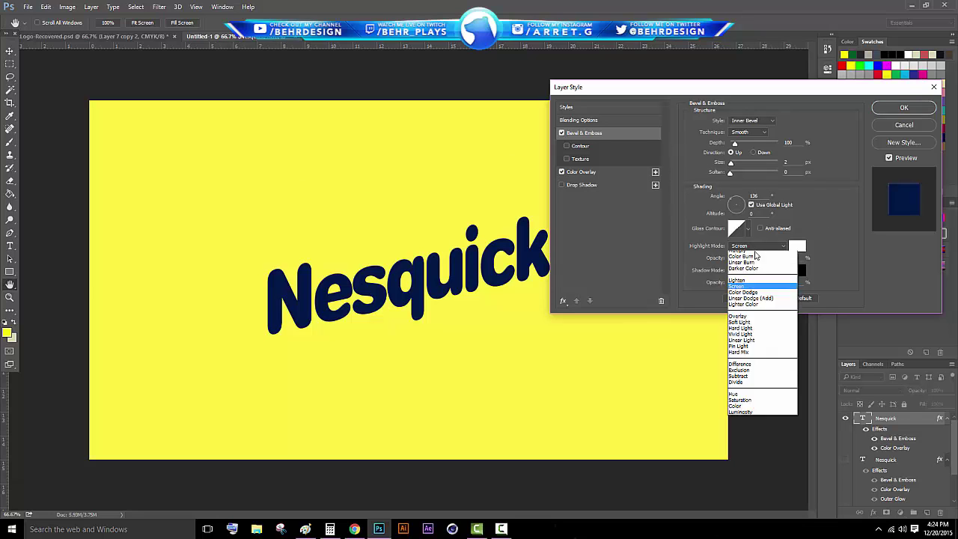
{"action": "left_click", "coordinate": [759, 253]}
{"action": "left_click", "coordinate": [757, 247]}
{"action": "left_click", "coordinate": [759, 254]}
{"action": "left_click_drag", "start_coordinate": [756, 259], "coordinate": [636, 288]}
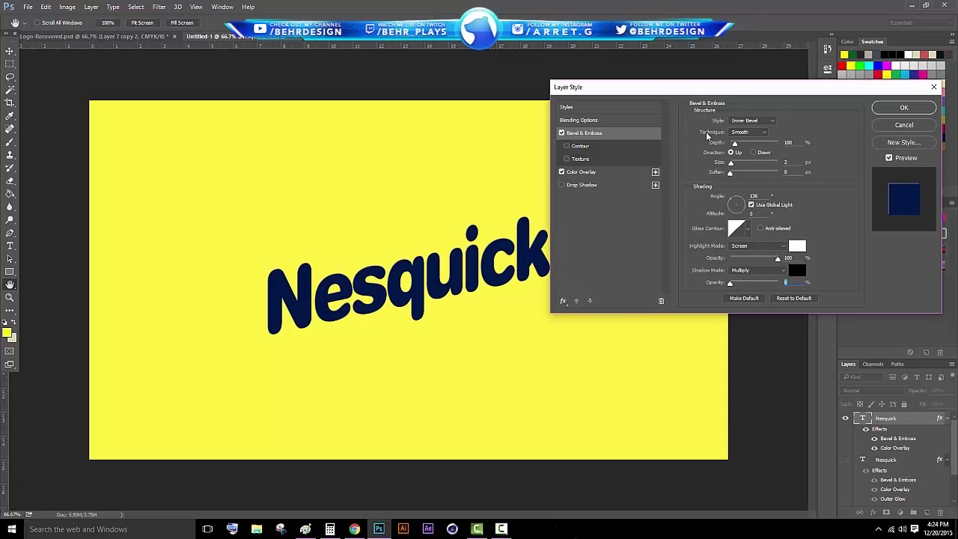
{"action": "left_click_drag", "start_coordinate": [732, 144], "coordinate": [740, 143]}
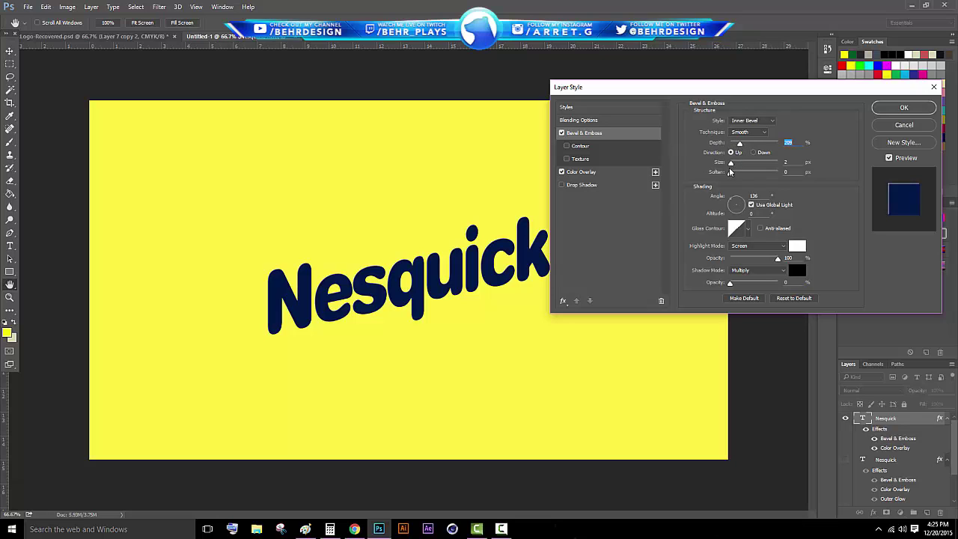
{"action": "mouse_move", "coordinate": [732, 164]}
{"action": "left_mouse_down"}
{"action": "mouse_move", "coordinate": [739, 175]}
{"action": "mouse_move", "coordinate": [743, 148]}
{"action": "left_mouse_up"}
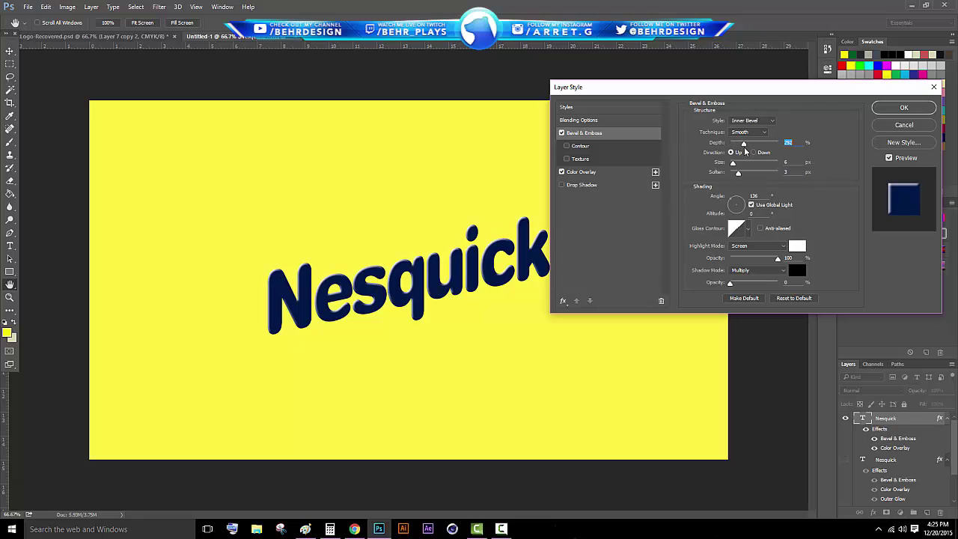
{"action": "left_click", "coordinate": [733, 199]}
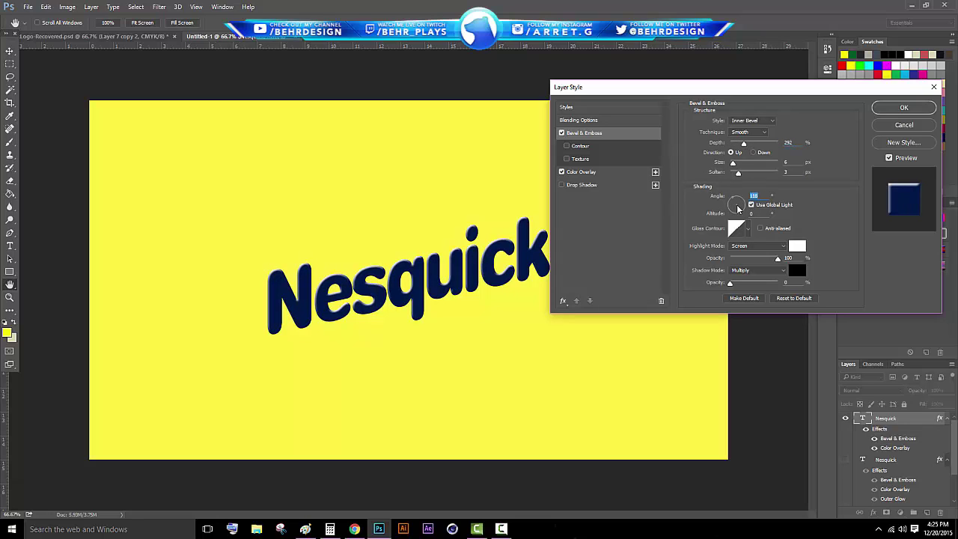
{"action": "left_click_drag", "start_coordinate": [737, 208], "coordinate": [720, 194]}
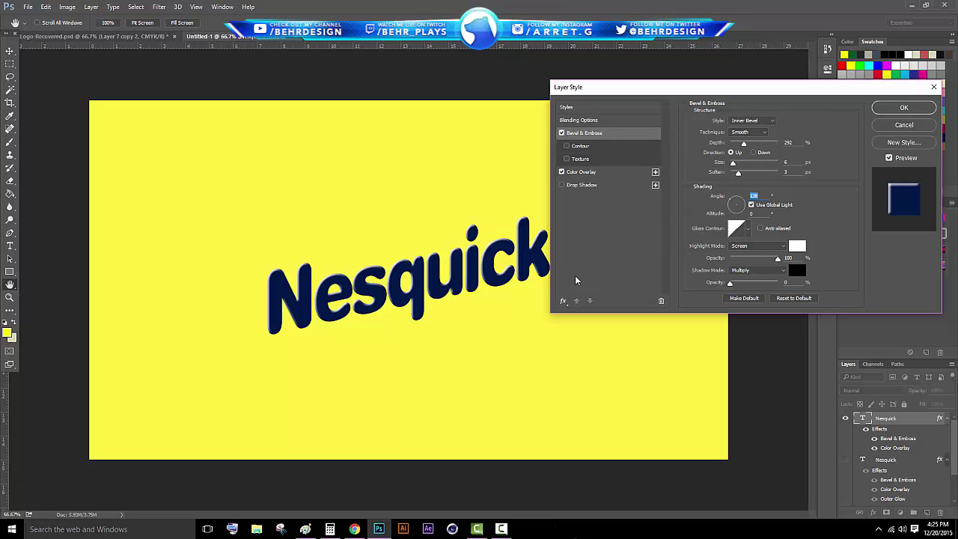
{"action": "left_click", "coordinate": [563, 301]}
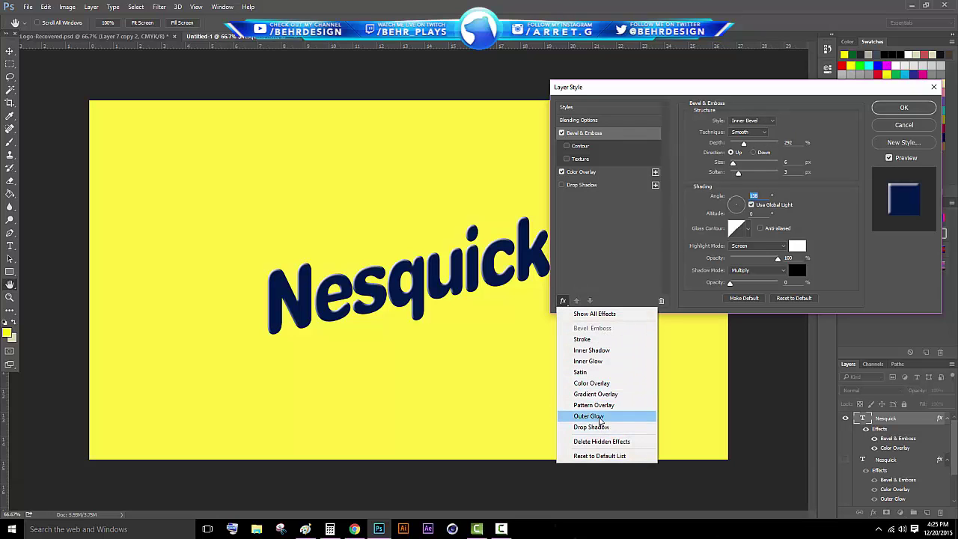
- Add a white Outer Glow in Normal mode with 100% opacity, 100% spread and 10 px size
{"action": "left_click", "coordinate": [604, 416]}
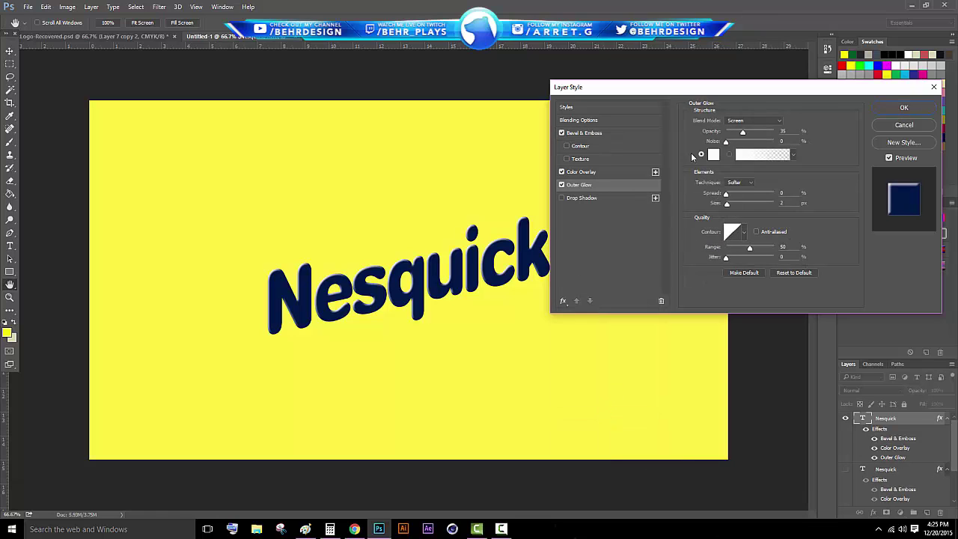
{"action": "left_click", "coordinate": [755, 120]}
{"action": "left_click", "coordinate": [741, 122]}
{"action": "left_click_drag", "start_coordinate": [726, 203], "coordinate": [774, 193]}
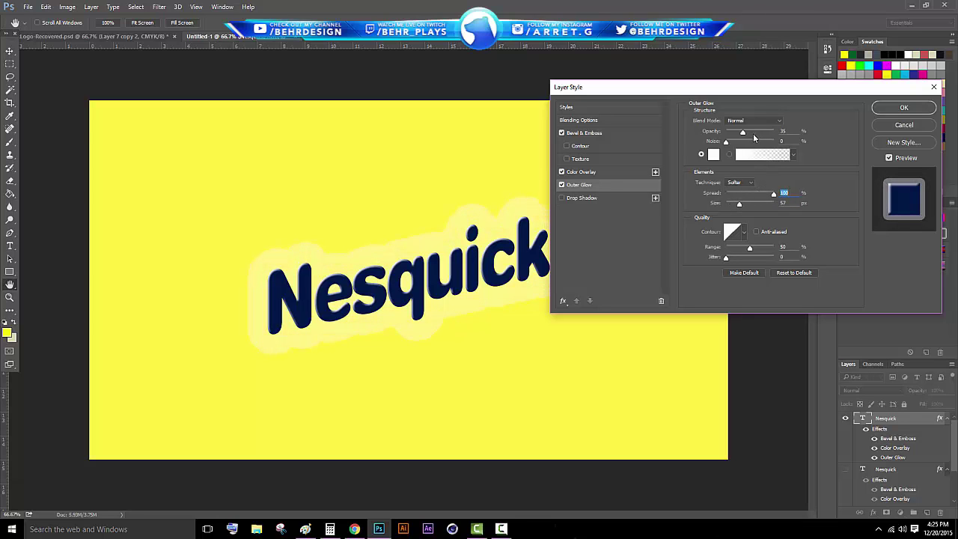
{"action": "left_click_drag", "start_coordinate": [742, 133], "coordinate": [789, 131]}
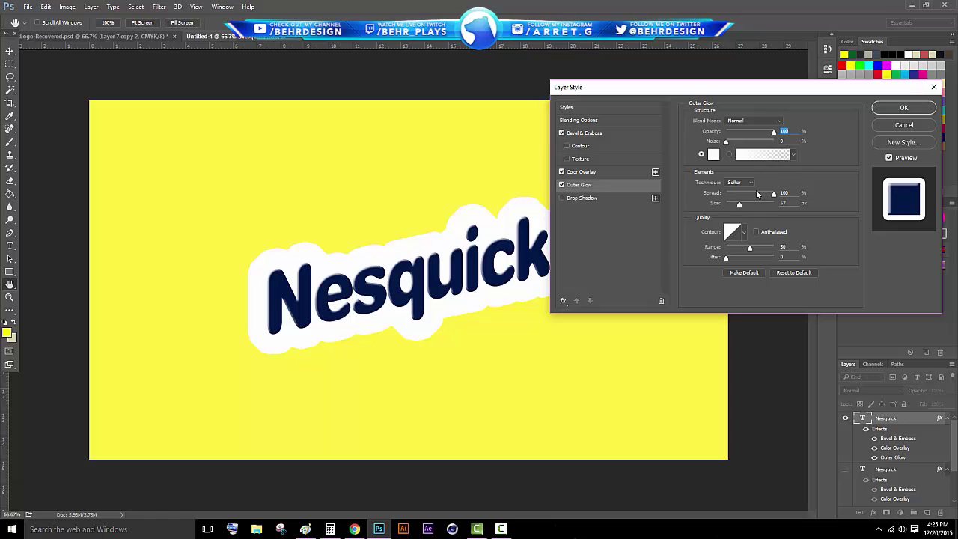
{"action": "left_click_drag", "start_coordinate": [739, 205], "coordinate": [731, 208]}
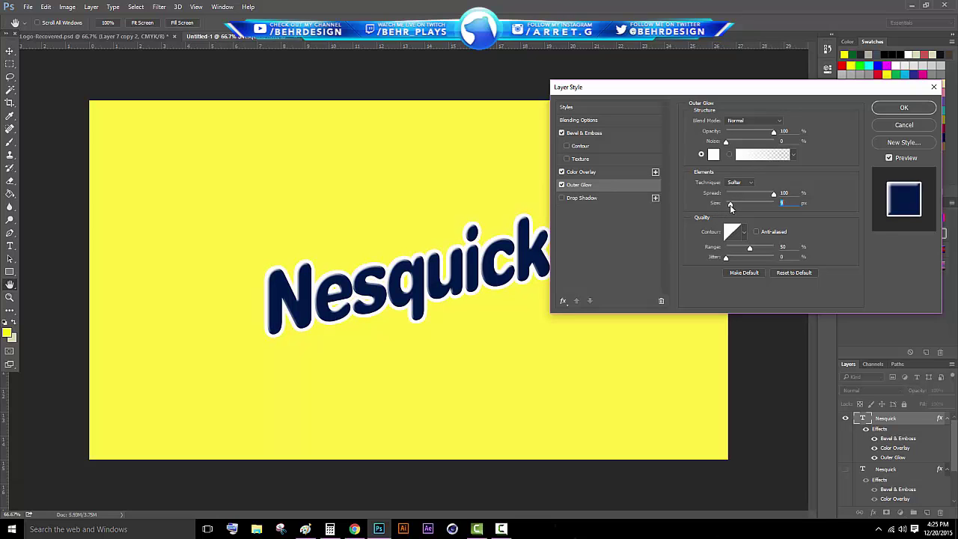
{"action": "type", "text": "10"}
- Add a Normal-mode Drop Shadow at 100% opacity, 24 px distance, 11% spread, size 4
{"action": "left_click", "coordinate": [563, 300]}
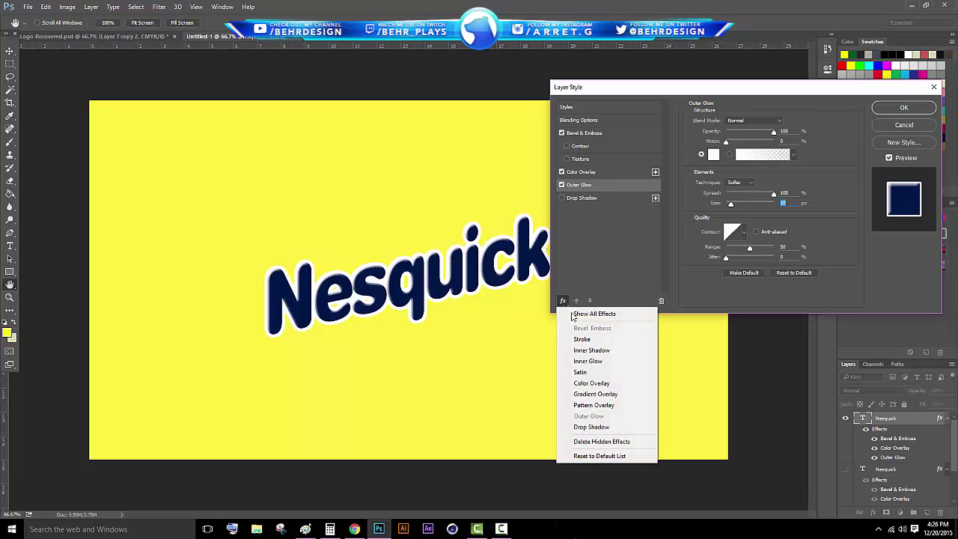
{"action": "left_click", "coordinate": [610, 426]}
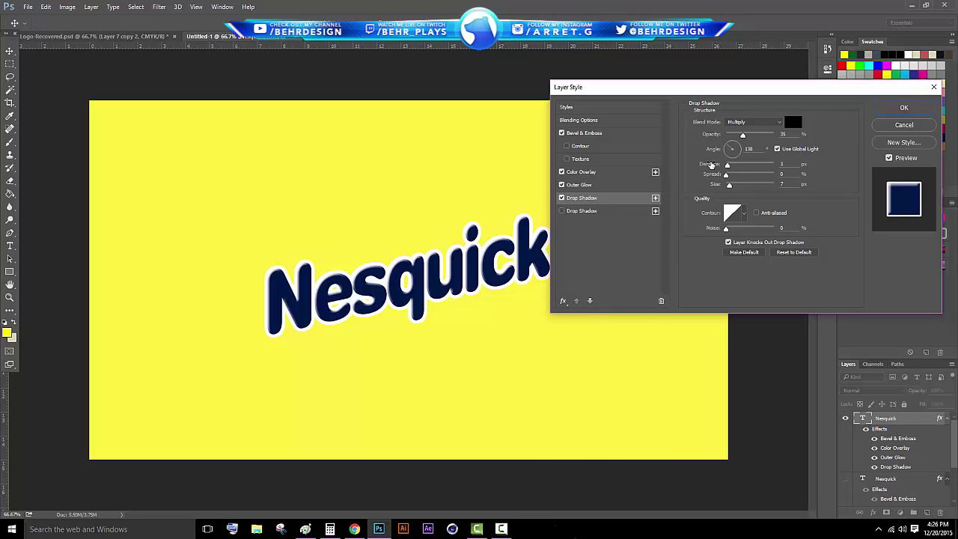
{"action": "left_click", "coordinate": [752, 122]}
{"action": "left_click", "coordinate": [743, 134]}
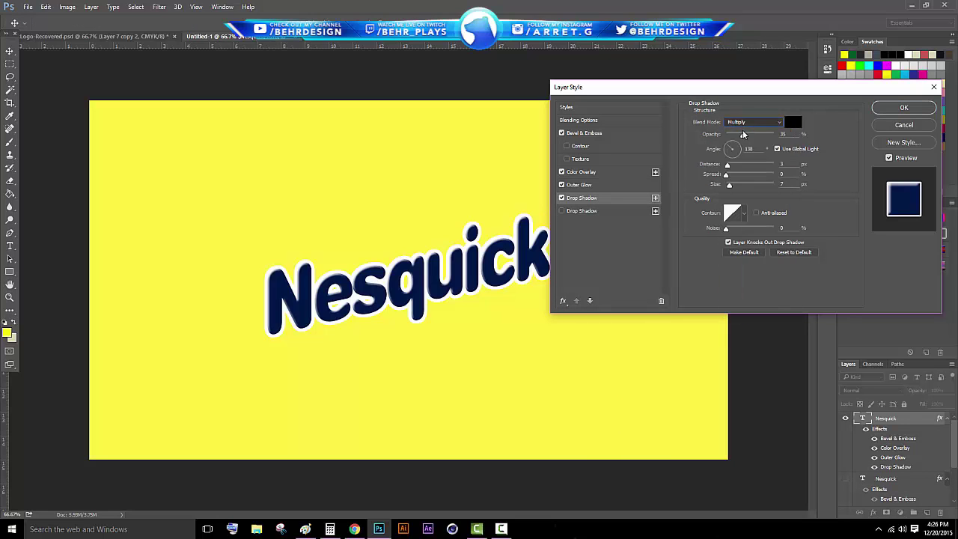
{"action": "left_click_drag", "start_coordinate": [729, 184], "coordinate": [740, 210]}
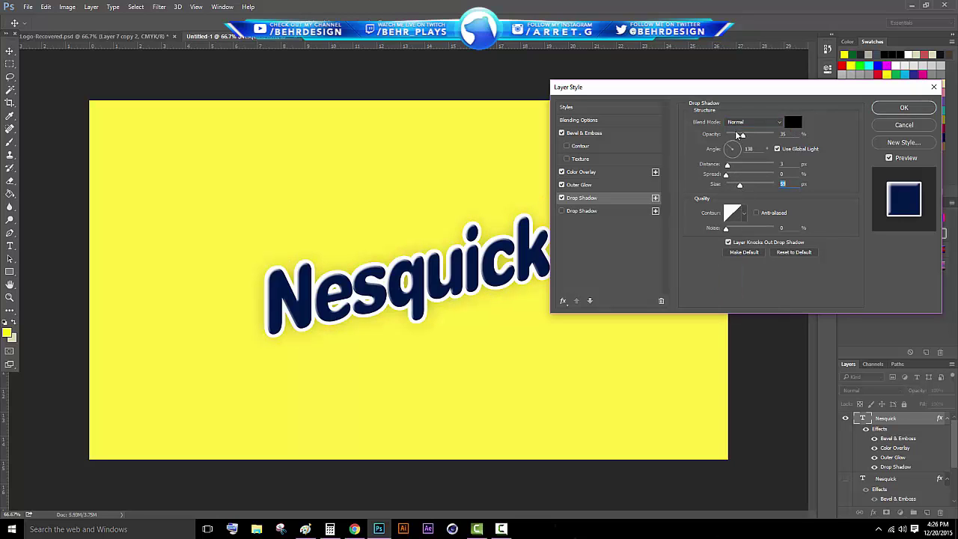
{"action": "left_click_drag", "start_coordinate": [740, 134], "coordinate": [805, 142]}
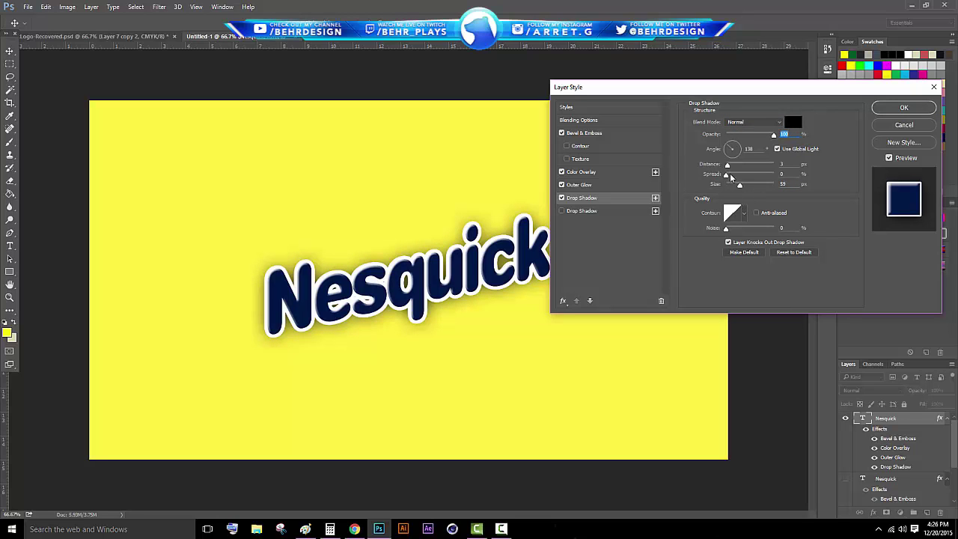
{"action": "mouse_move", "coordinate": [730, 177]}
{"action": "left_mouse_down"}
{"action": "mouse_move", "coordinate": [738, 173]}
{"action": "mouse_move", "coordinate": [741, 188]}
{"action": "mouse_move", "coordinate": [720, 194]}
{"action": "mouse_move", "coordinate": [731, 177]}
{"action": "mouse_move", "coordinate": [730, 190]}
{"action": "left_mouse_up"}
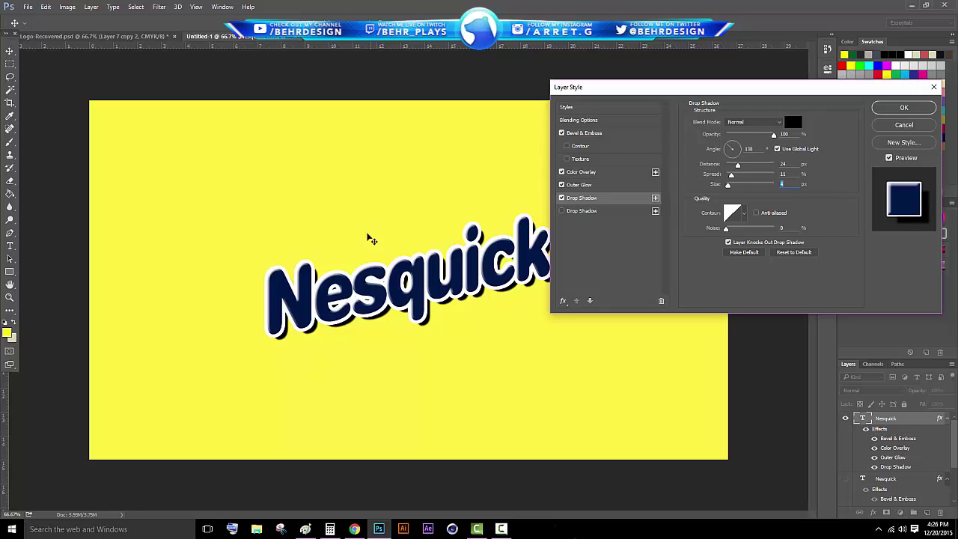
- Change the drop shadow colour to orange ff7200
{"action": "left_click", "coordinate": [792, 122]}
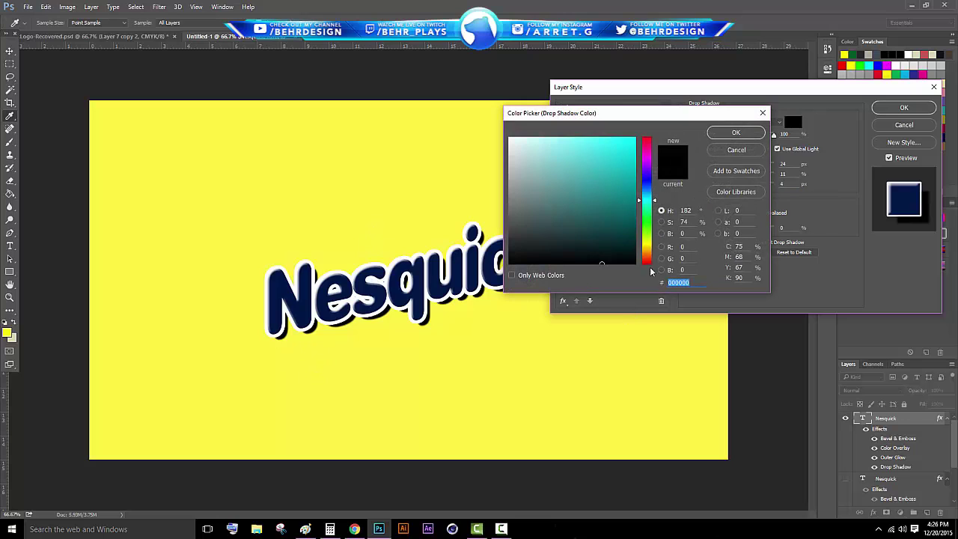
{"action": "left_click_drag", "start_coordinate": [649, 266], "coordinate": [647, 254]}
{"action": "left_click", "coordinate": [635, 137]}
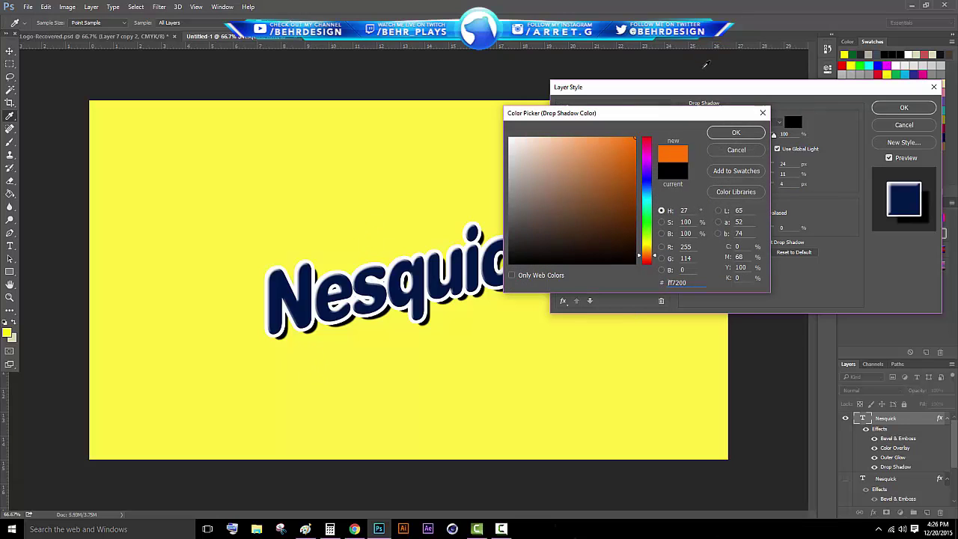
{"action": "left_click", "coordinate": [732, 133]}
- Set the shadow to distance 18, angle 126°, size 0 and opacity 31%
{"action": "left_click_drag", "start_coordinate": [737, 164], "coordinate": [735, 168]}
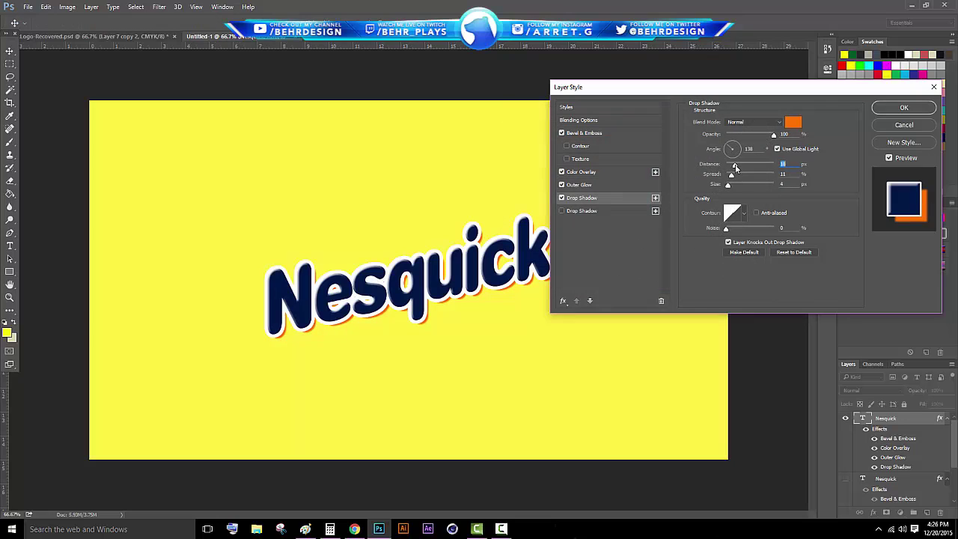
{"action": "left_click", "coordinate": [730, 149]}
{"action": "left_click", "coordinate": [725, 138]}
{"action": "left_click_drag", "start_coordinate": [730, 145], "coordinate": [724, 140]}
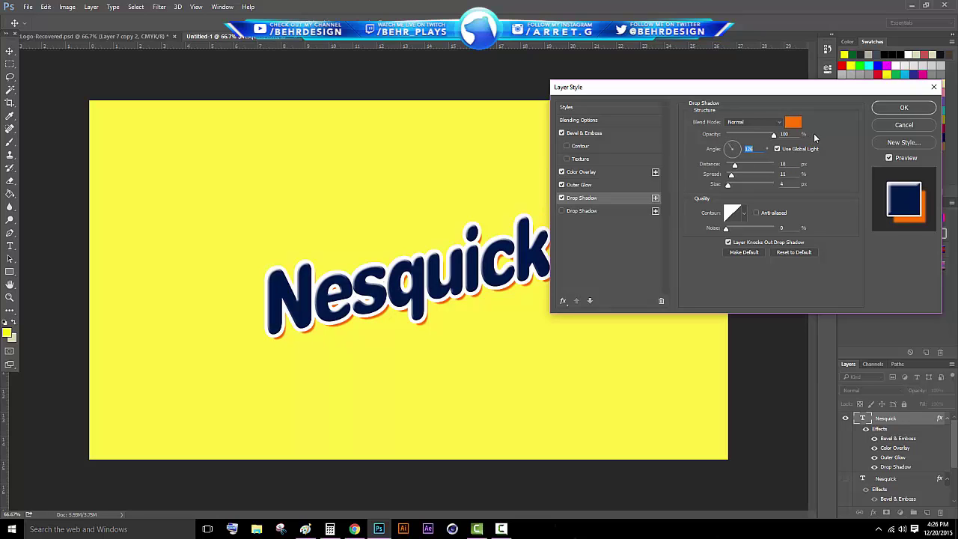
{"action": "left_click_drag", "start_coordinate": [729, 185], "coordinate": [724, 186]}
{"action": "left_click_drag", "start_coordinate": [774, 138], "coordinate": [740, 140]}
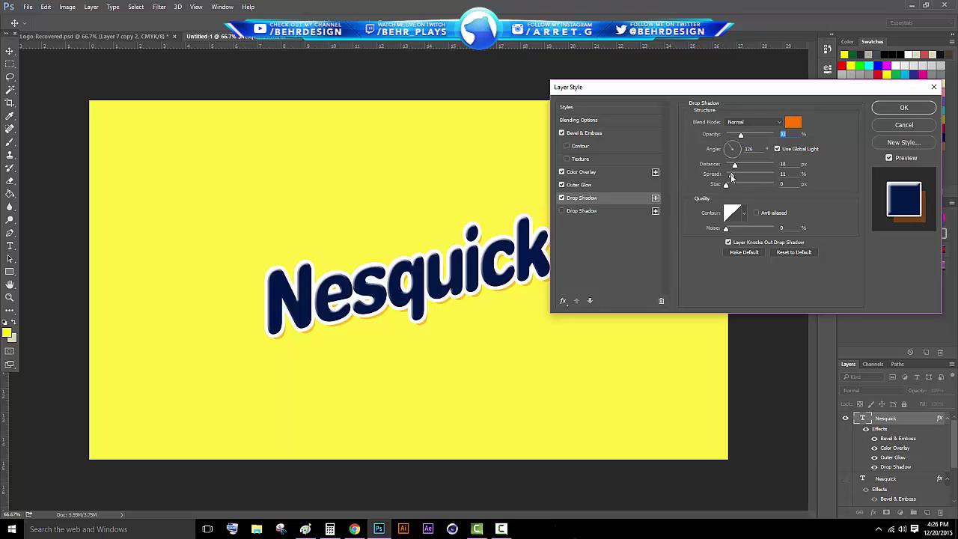
{"action": "mouse_move", "coordinate": [731, 175]}
{"action": "left_mouse_down"}
{"action": "mouse_move", "coordinate": [724, 190]}
{"action": "mouse_move", "coordinate": [736, 169]}
{"action": "mouse_move", "coordinate": [747, 178]}
{"action": "left_mouse_up"}
- Reduce the Outer Glow's spread
{"action": "left_click", "coordinate": [586, 187]}
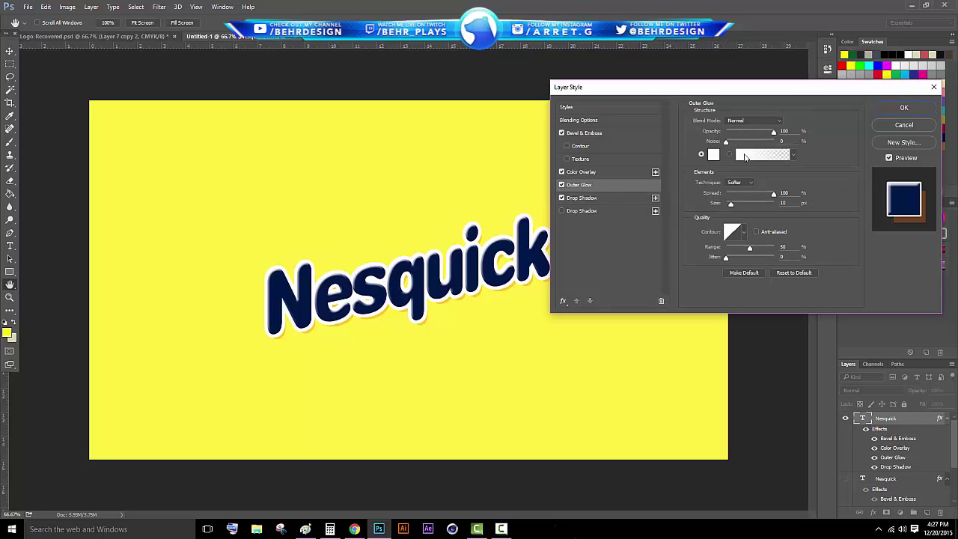
{"action": "double_click", "coordinate": [783, 196]}
{"action": "mouse_move", "coordinate": [763, 198]}
{"action": "left_mouse_down"}
{"action": "mouse_move", "coordinate": [745, 206]}
{"action": "mouse_move", "coordinate": [763, 208]}
{"action": "left_mouse_up"}
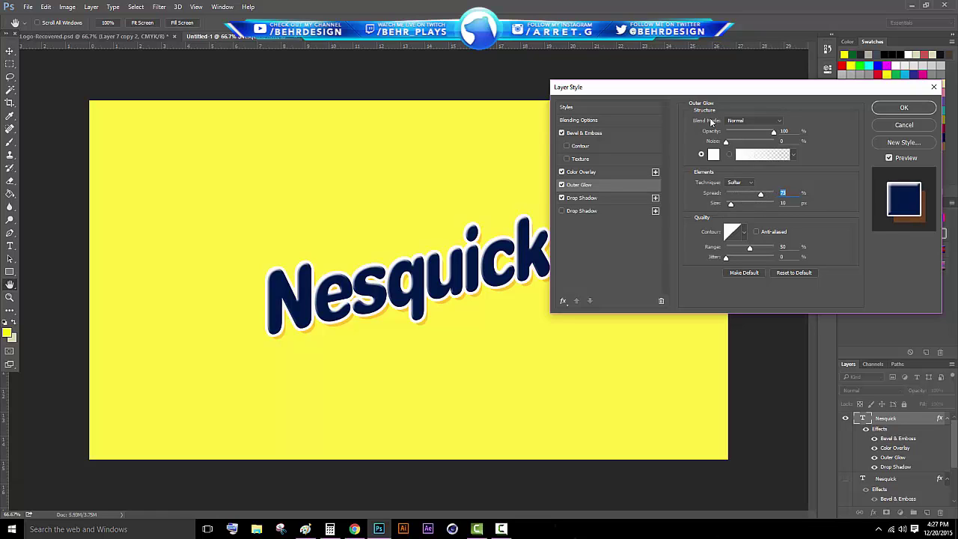
- Raise the bevel depth to 553% and set the highlight to Normal at about 63% opacity
{"action": "left_click", "coordinate": [588, 134]}
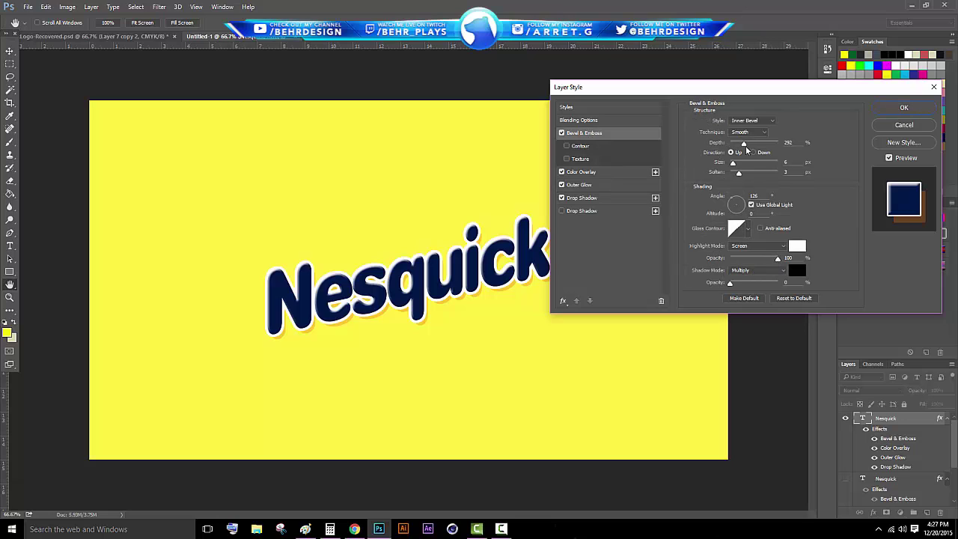
{"action": "left_click_drag", "start_coordinate": [745, 145], "coordinate": [727, 177]}
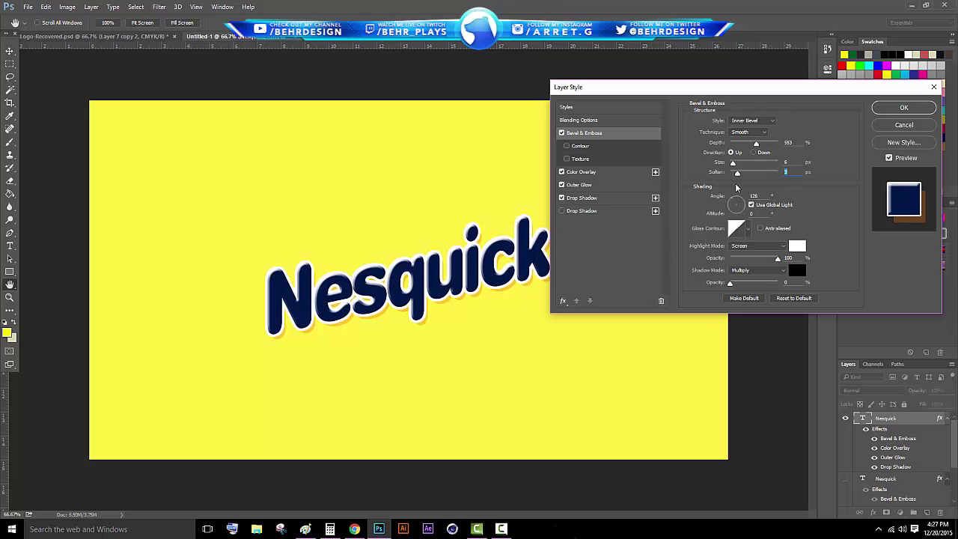
{"action": "left_click", "coordinate": [764, 247]}
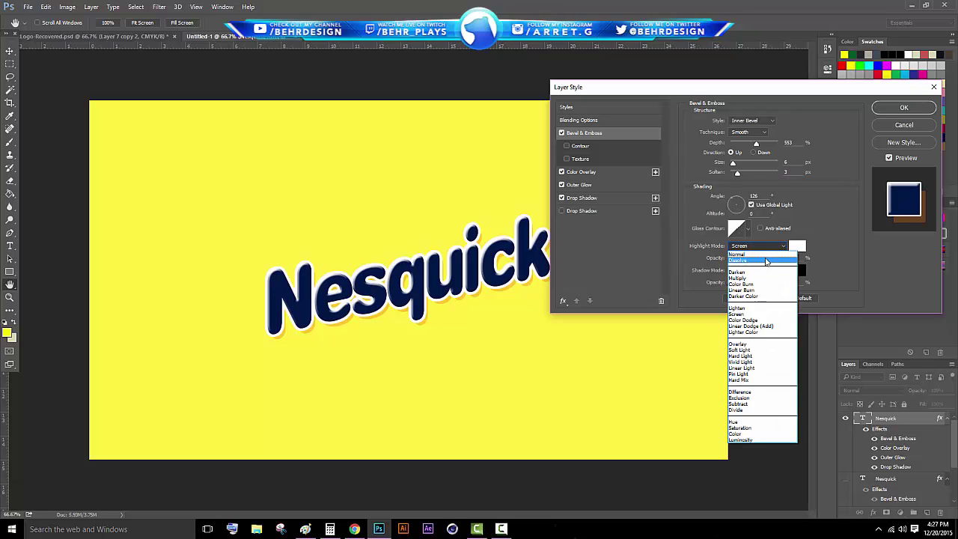
{"action": "left_click", "coordinate": [766, 257]}
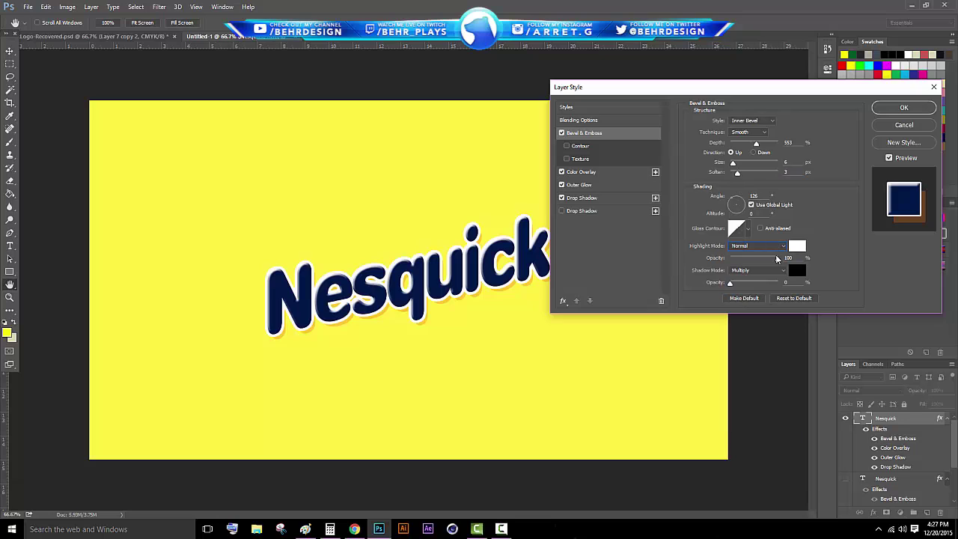
{"action": "left_click_drag", "start_coordinate": [777, 258], "coordinate": [759, 258]}
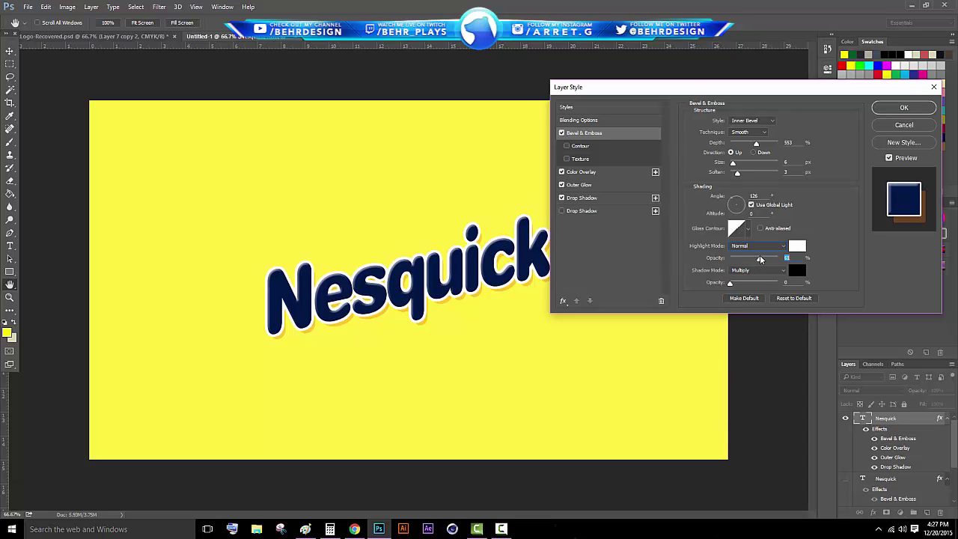
- Try the Emboss, Pillow Emboss, Stroke Emboss and Outer Bevel styles, then keep Inner Bevel
{"action": "left_click", "coordinate": [764, 120]}
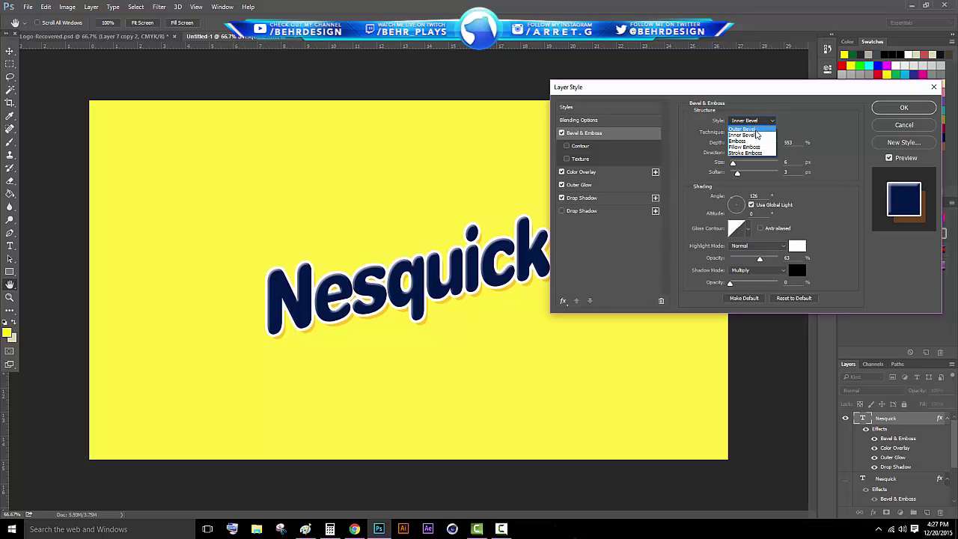
{"action": "left_click", "coordinate": [756, 142]}
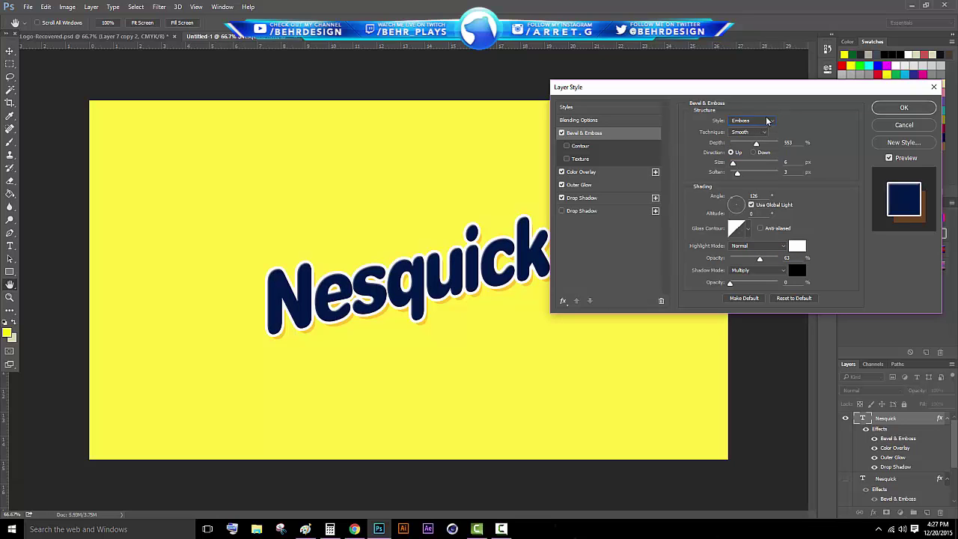
{"action": "left_click", "coordinate": [767, 120]}
{"action": "left_click", "coordinate": [756, 145]}
{"action": "left_click", "coordinate": [764, 120]}
{"action": "left_click", "coordinate": [750, 152]}
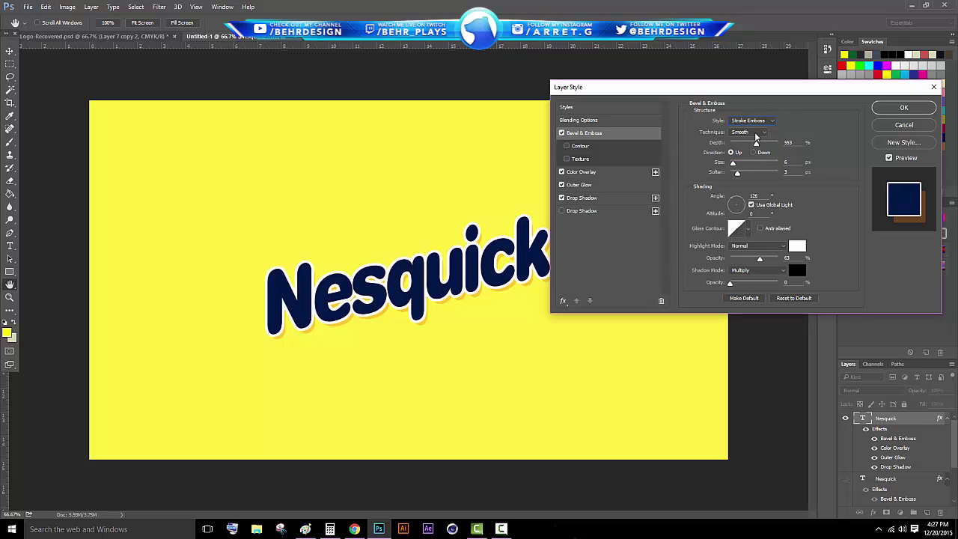
{"action": "left_click", "coordinate": [757, 122]}
{"action": "left_click", "coordinate": [755, 124]}
{"action": "left_click", "coordinate": [758, 122]}
{"action": "left_click", "coordinate": [750, 130]}
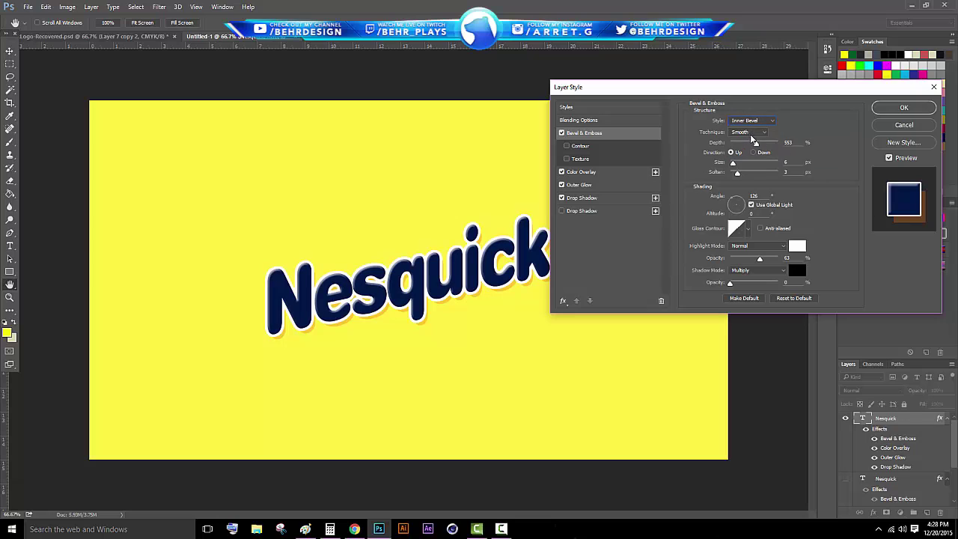
- Try the Chisel Hard and Chisel Soft techniques, keep Smooth, and apply the layer style
{"action": "left_click", "coordinate": [752, 132]}
{"action": "left_click", "coordinate": [748, 142]}
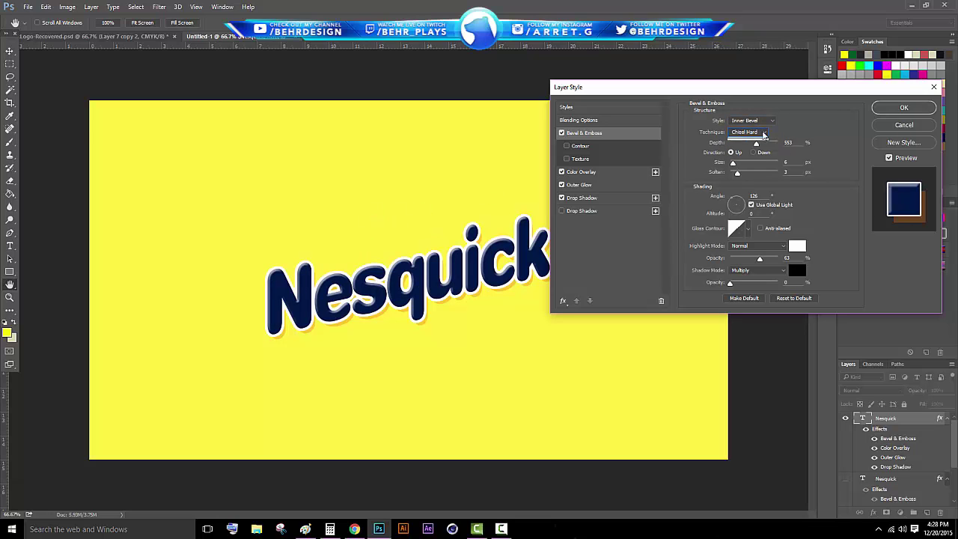
{"action": "left_click", "coordinate": [762, 135]}
{"action": "left_click", "coordinate": [748, 154]}
{"action": "left_click", "coordinate": [750, 132]}
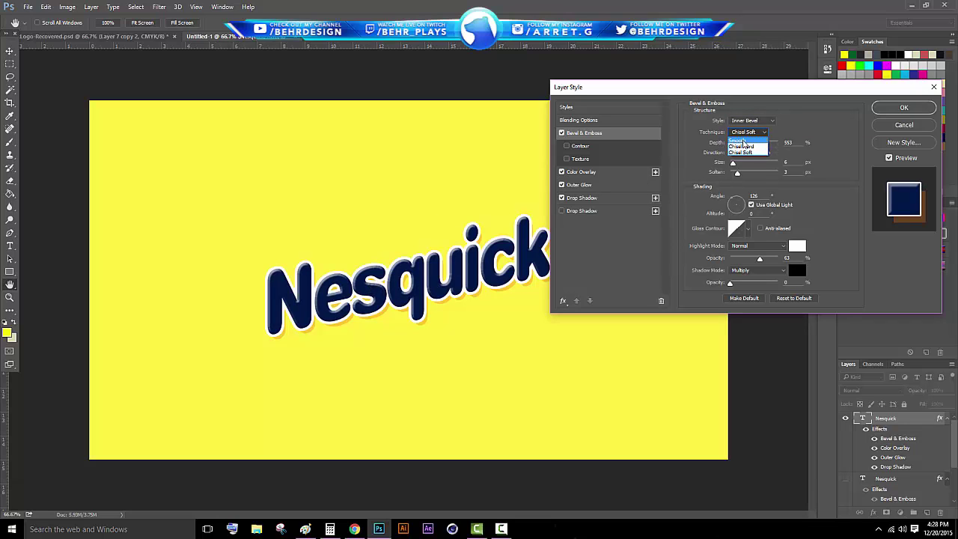
{"action": "left_click", "coordinate": [742, 141]}
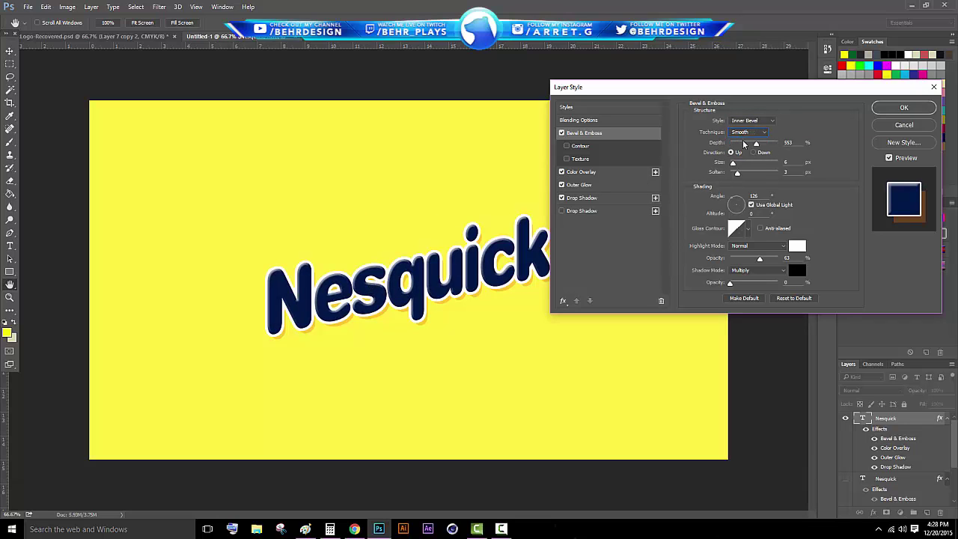
{"action": "left_click", "coordinate": [914, 107]}
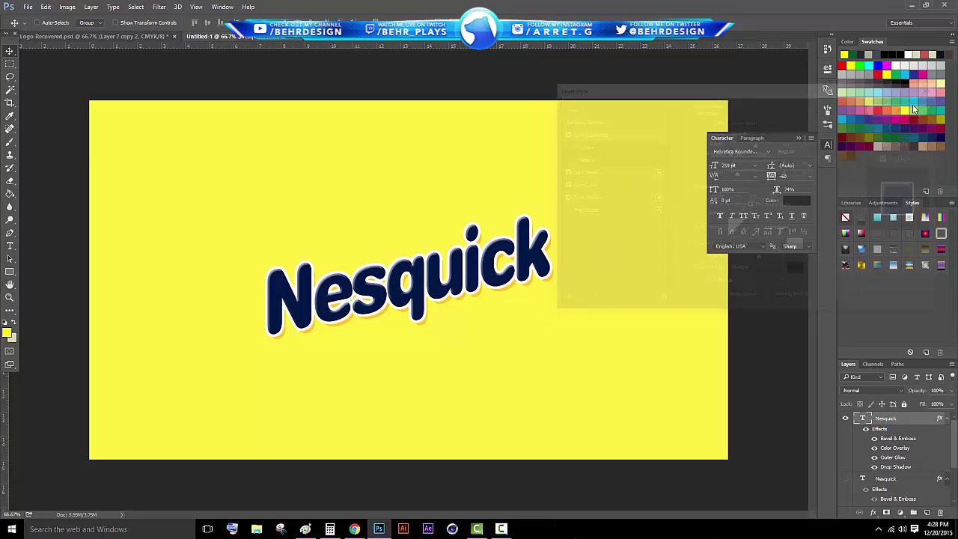
- Save the Nesquick text layer's combined effects as a new layer style named Nesquik
{"action": "right_click", "coordinate": [910, 423]}
{"action": "left_click", "coordinate": [713, 96]}
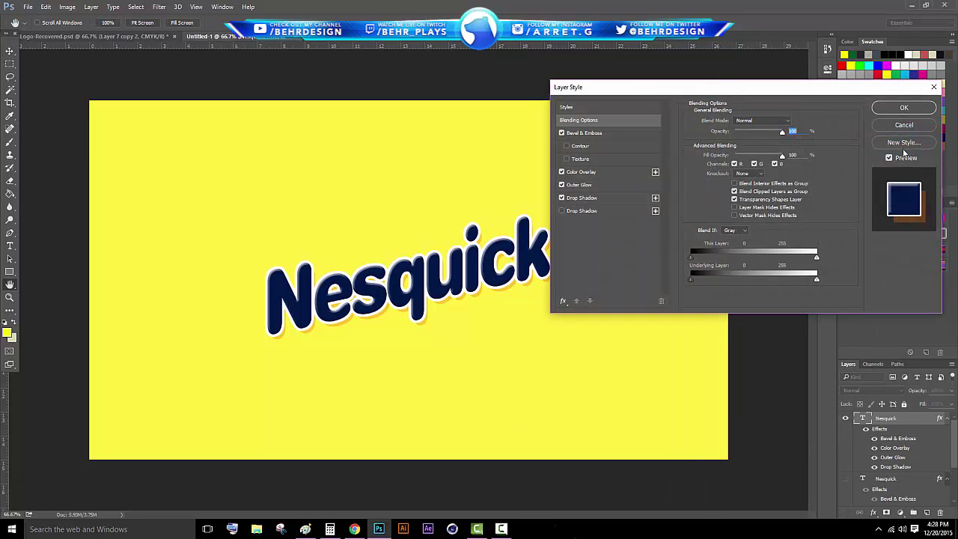
{"action": "left_click", "coordinate": [905, 144]}
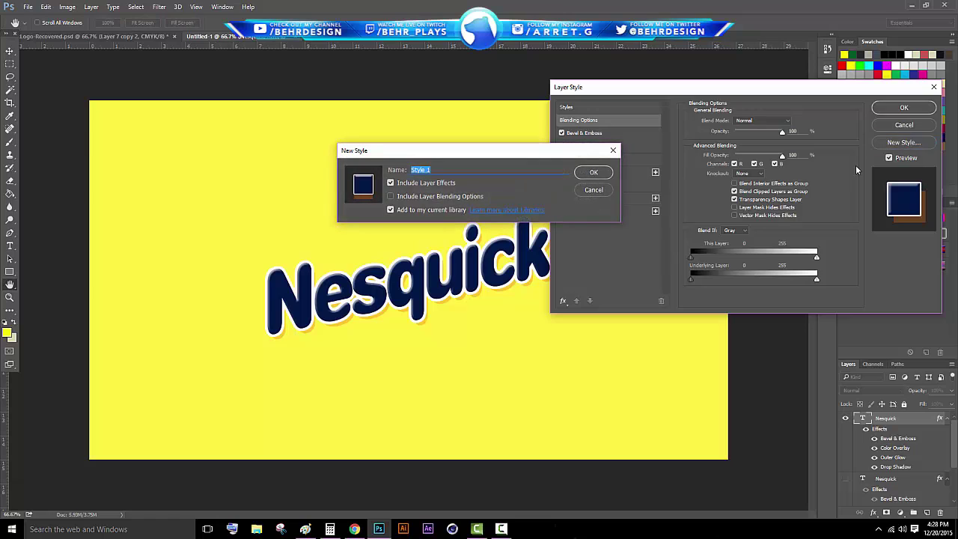
{"action": "type", "text": "Nesquik"}
{"action": "key", "text": "Return"}
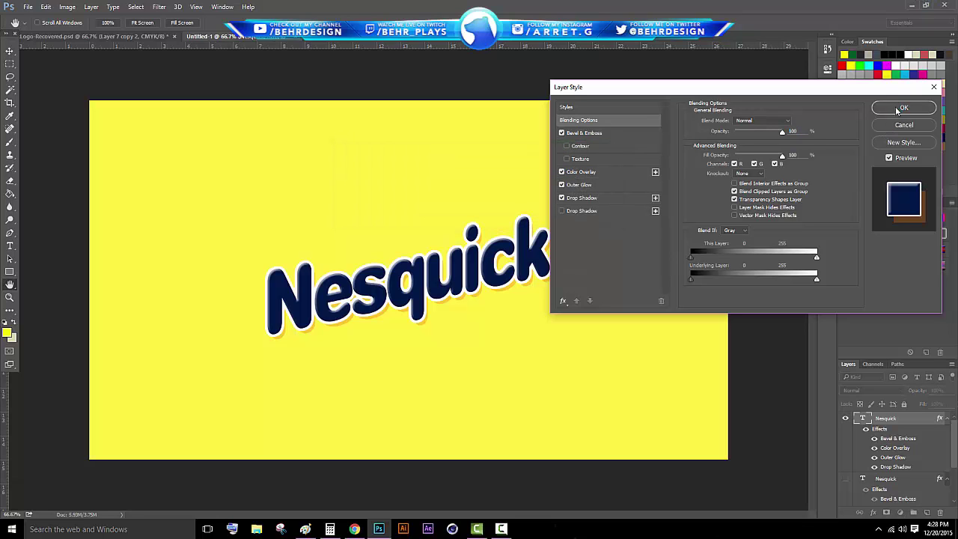
{"action": "left_click", "coordinate": [901, 109]}
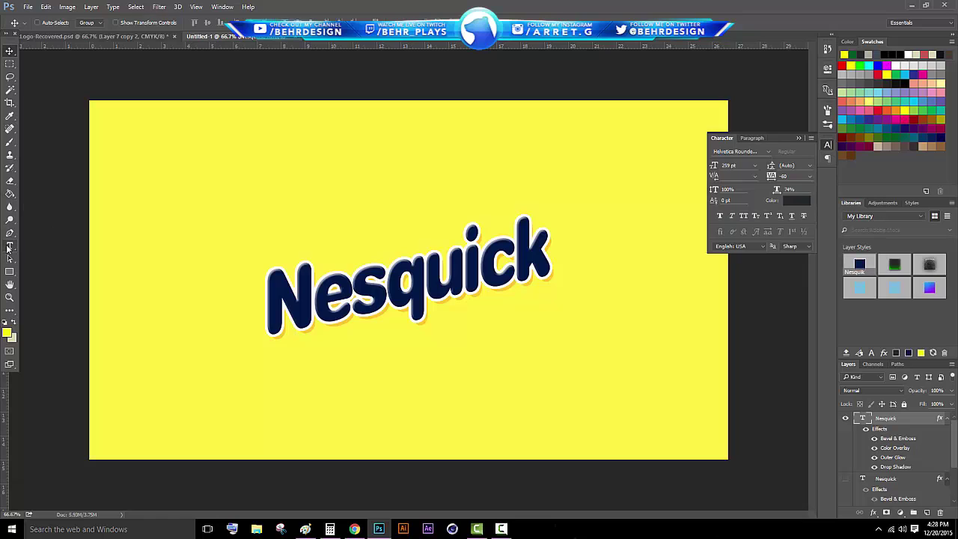
- Delete the 'c' so the word reads Nesquik, and shift the text toward the canvas centre
{"action": "left_click", "coordinate": [9, 247]}
{"action": "left_click", "coordinate": [511, 266]}
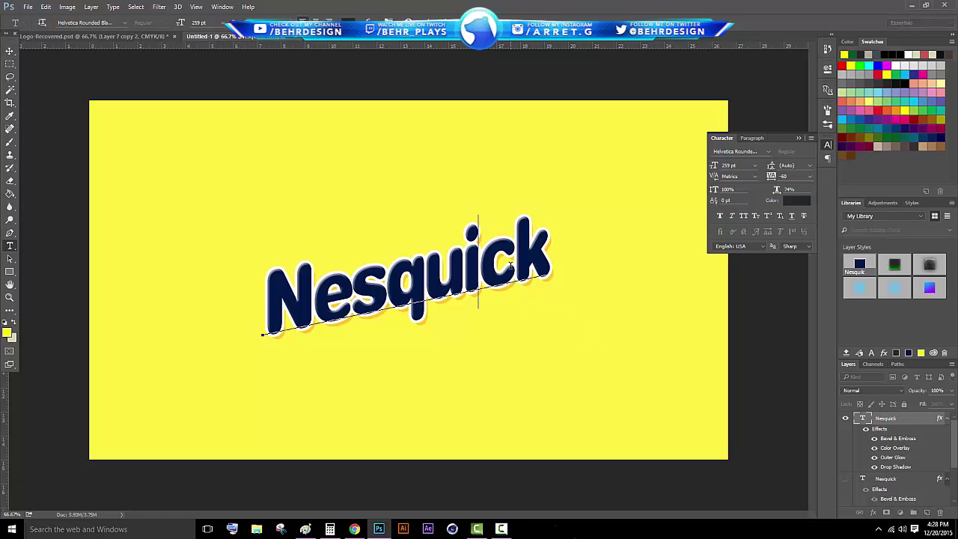
{"action": "key", "text": "Delete"}
{"action": "left_click", "coordinate": [12, 53]}
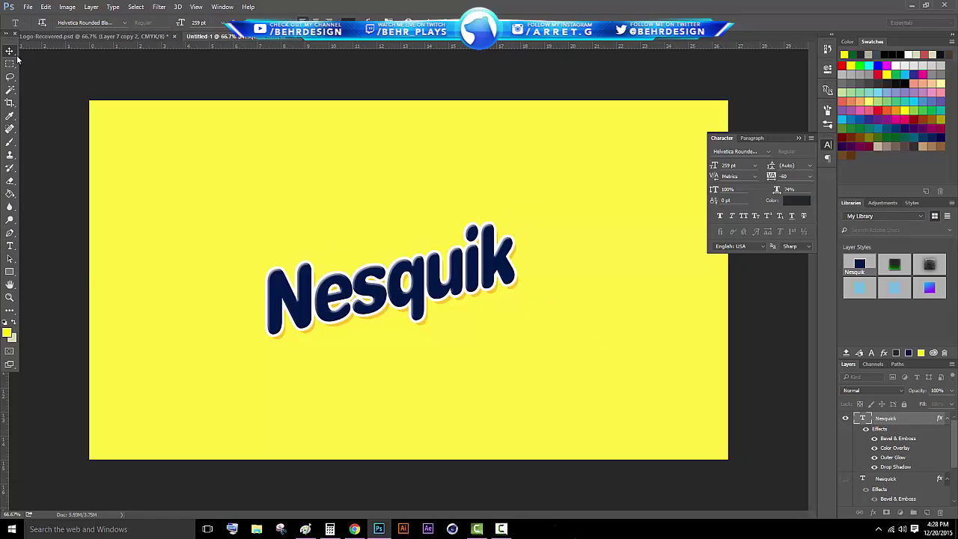
{"action": "mouse_move", "coordinate": [389, 199]}
{"action": "left_mouse_down"}
{"action": "mouse_move", "coordinate": [414, 190]}
{"action": "mouse_move", "coordinate": [406, 197]}
{"action": "left_mouse_up"}
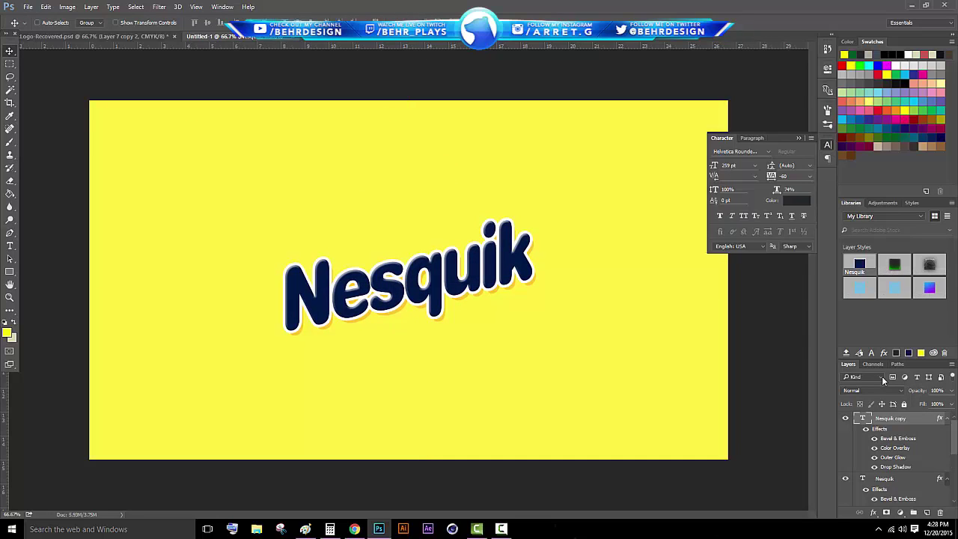
- Scale the duplicate text copy up to roughly 144% with Free Transform
{"action": "scroll", "coordinate": [913, 481], "scroll_direction": "down", "scroll_amount": 1}
{"action": "key", "text": "ctrl+t"}
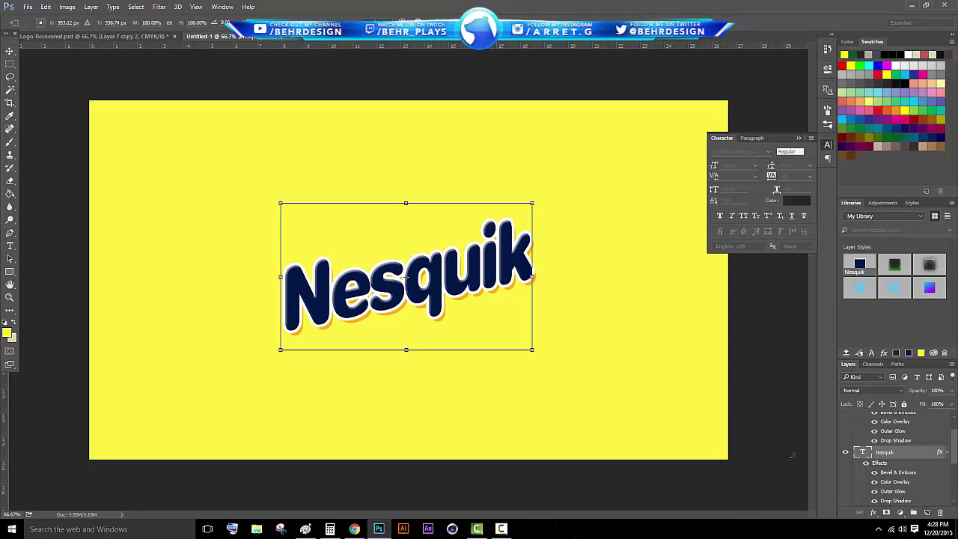
{"action": "left_click_drag", "start_coordinate": [531, 203], "coordinate": [513, 298]}
{"action": "key", "text": "Return"}
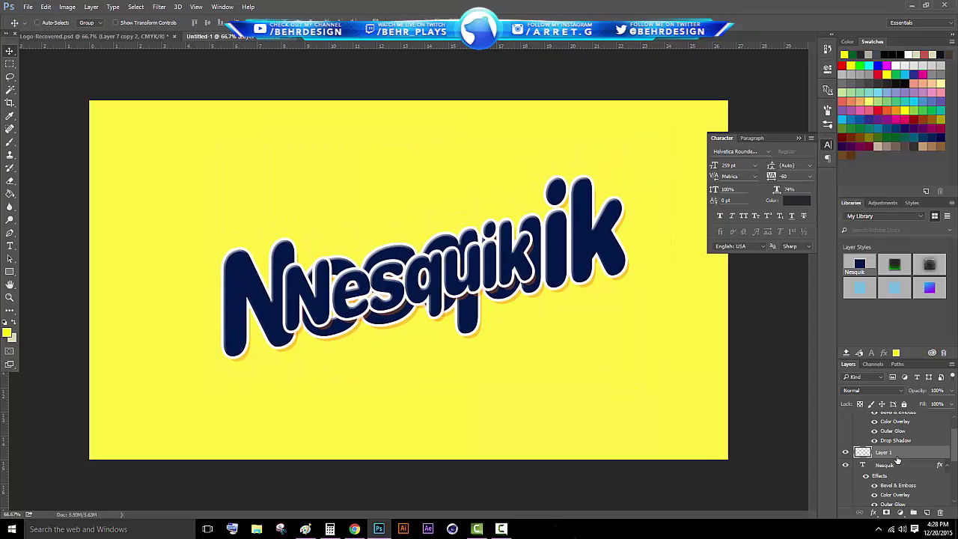
- Rasterize the enlarged text copy and apply a Gaussian Blur of 4.5 px radius
{"action": "right_click", "coordinate": [896, 462]}
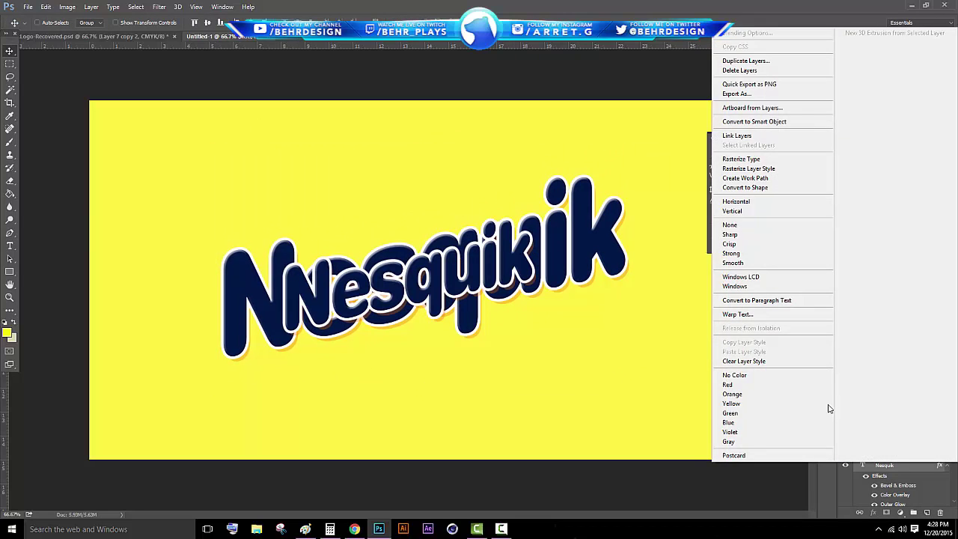
{"action": "left_click", "coordinate": [741, 159]}
{"action": "left_click", "coordinate": [159, 6]}
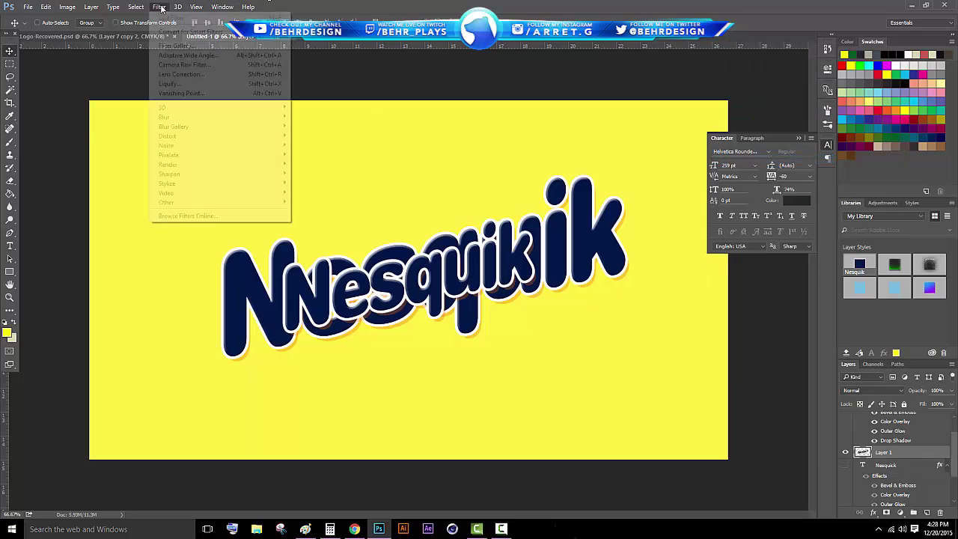
{"action": "mouse_move", "coordinate": [224, 117]}
{"action": "left_click", "coordinate": [318, 155]}
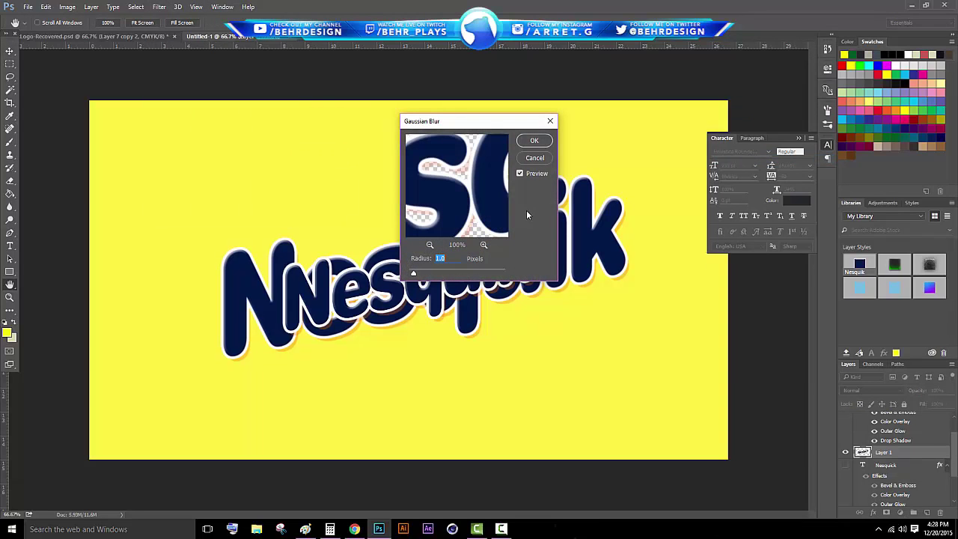
{"action": "left_click", "coordinate": [431, 273]}
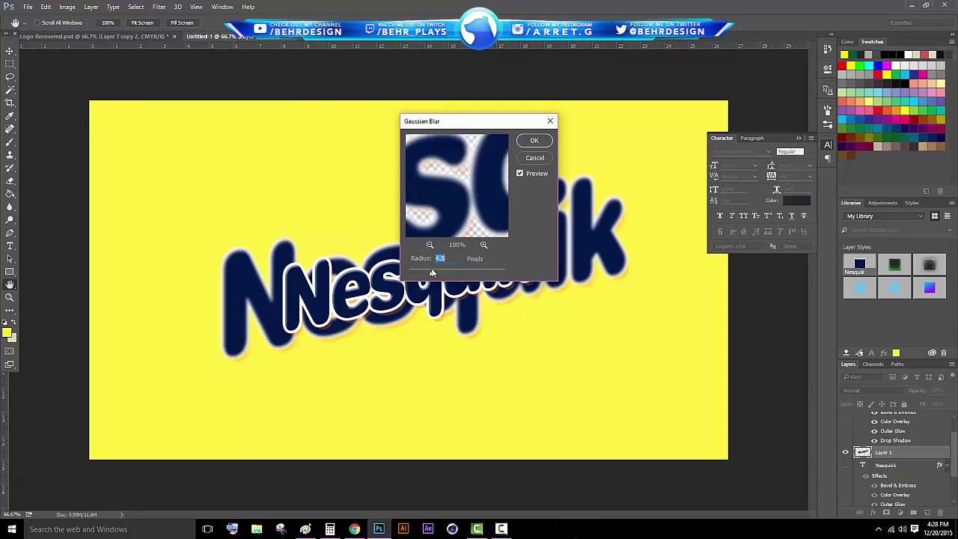
{"action": "left_click", "coordinate": [540, 142]}
- Fade the blurred copy to 13% opacity and nudge it slightly left
{"action": "left_click", "coordinate": [951, 390]}
{"action": "mouse_move", "coordinate": [915, 408]}
{"action": "left_mouse_down"}
{"action": "mouse_move", "coordinate": [908, 405]}
{"action": "mouse_move", "coordinate": [933, 407]}
{"action": "left_mouse_up"}
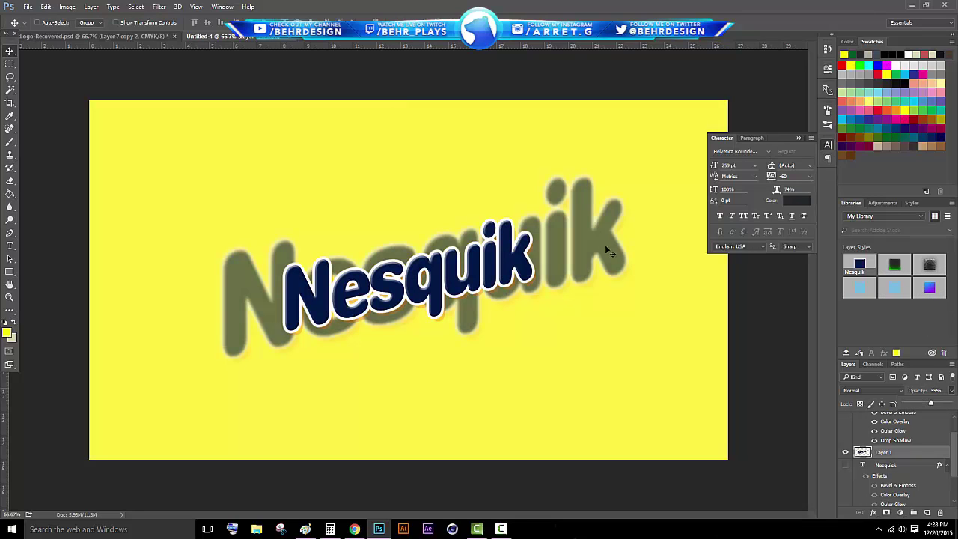
{"action": "left_click_drag", "start_coordinate": [571, 250], "coordinate": [555, 258]}
{"action": "left_click", "coordinate": [952, 391]}
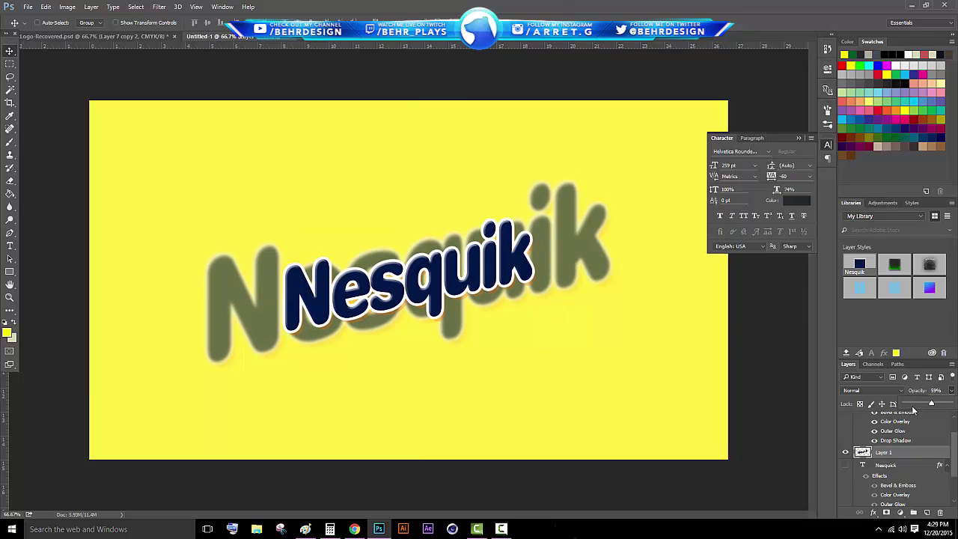
{"action": "left_click_drag", "start_coordinate": [913, 410], "coordinate": [911, 407]}
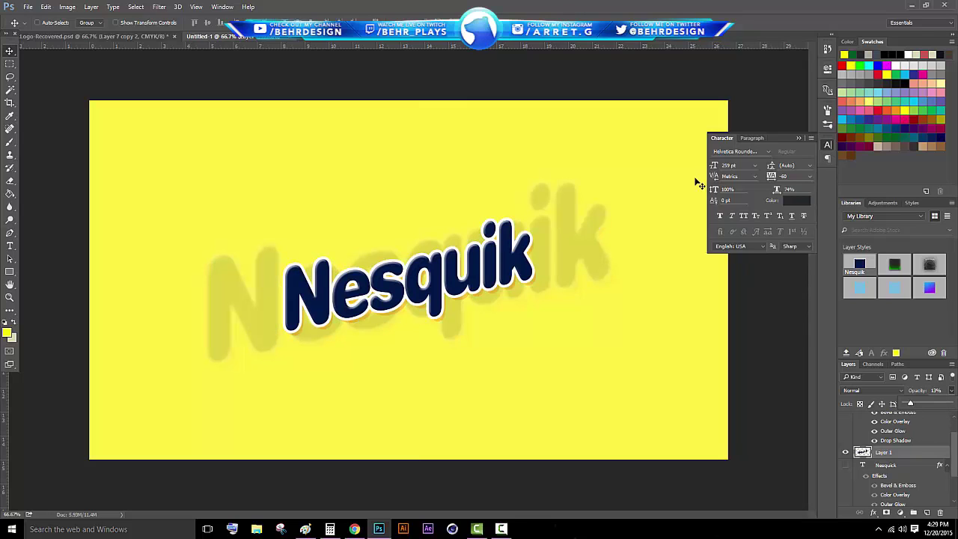